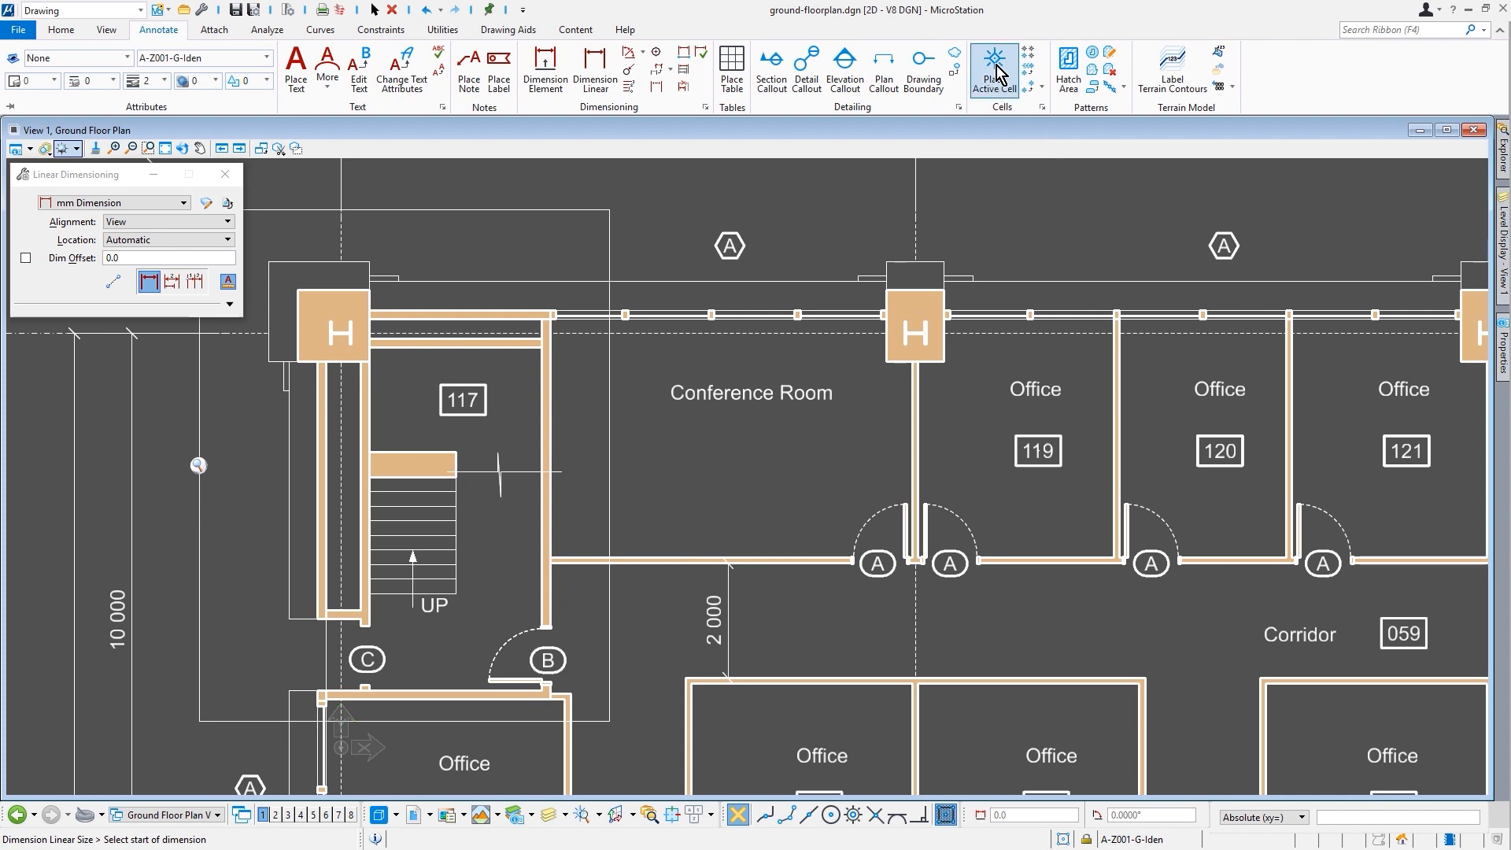
Step: Open the cell library for Place Active Cell and expand its list to preview the additional Border cell
click(996, 76)
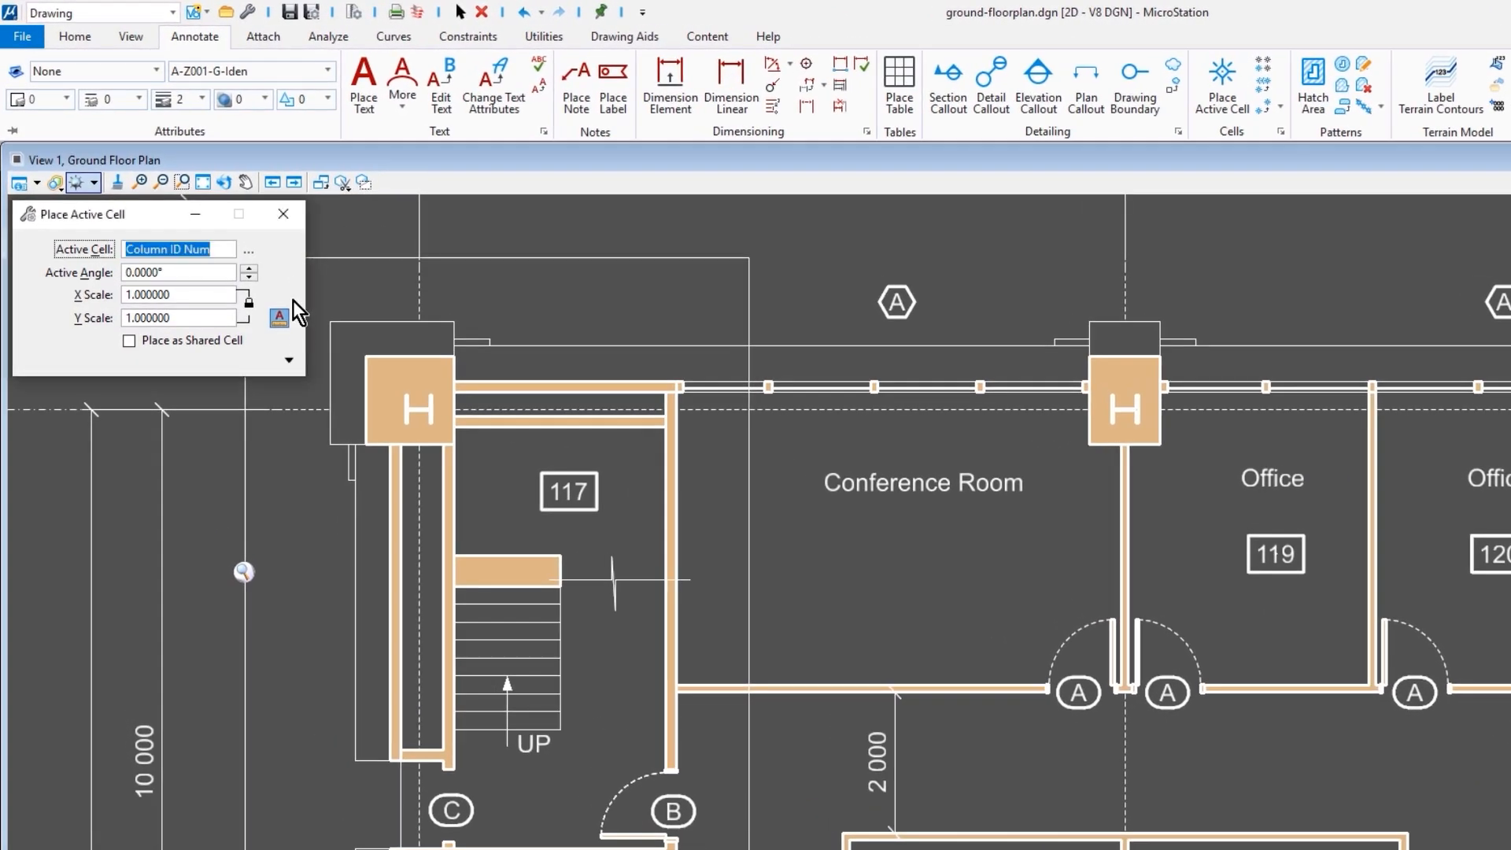
mouse_move(285, 325)
click(250, 250)
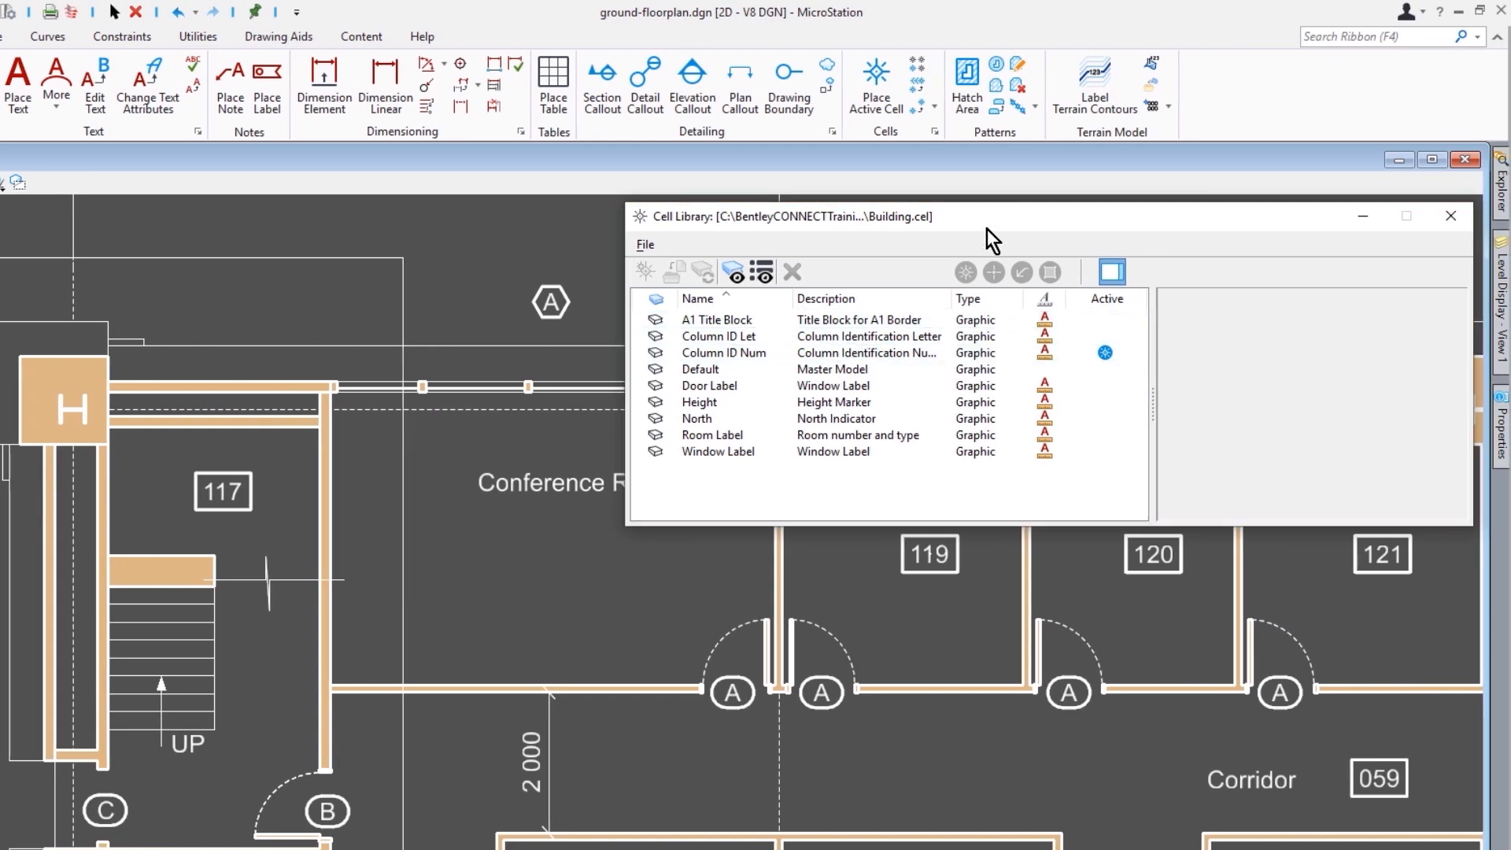
click(768, 273)
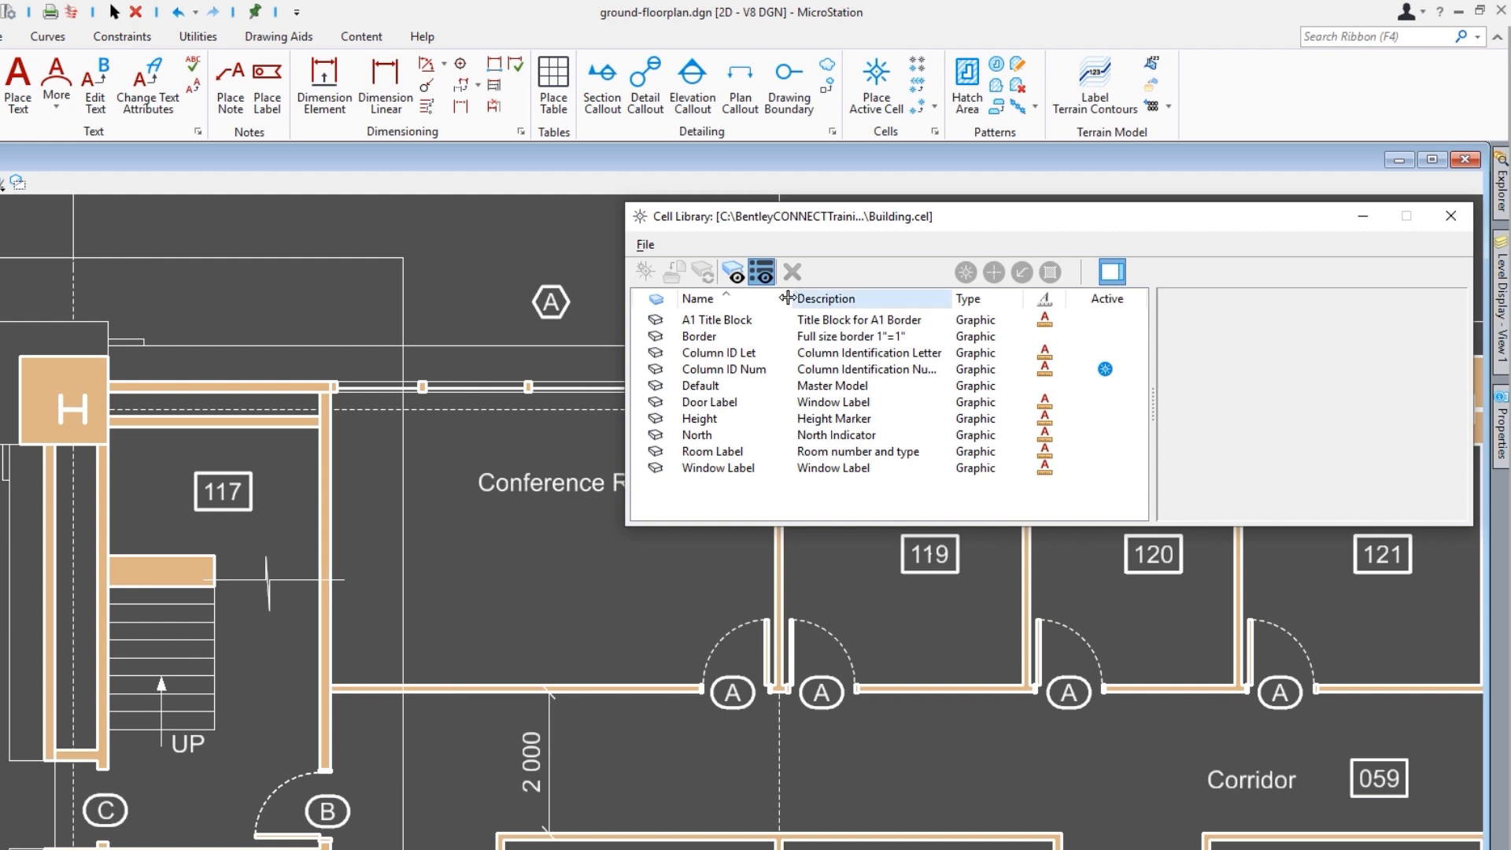
click(749, 335)
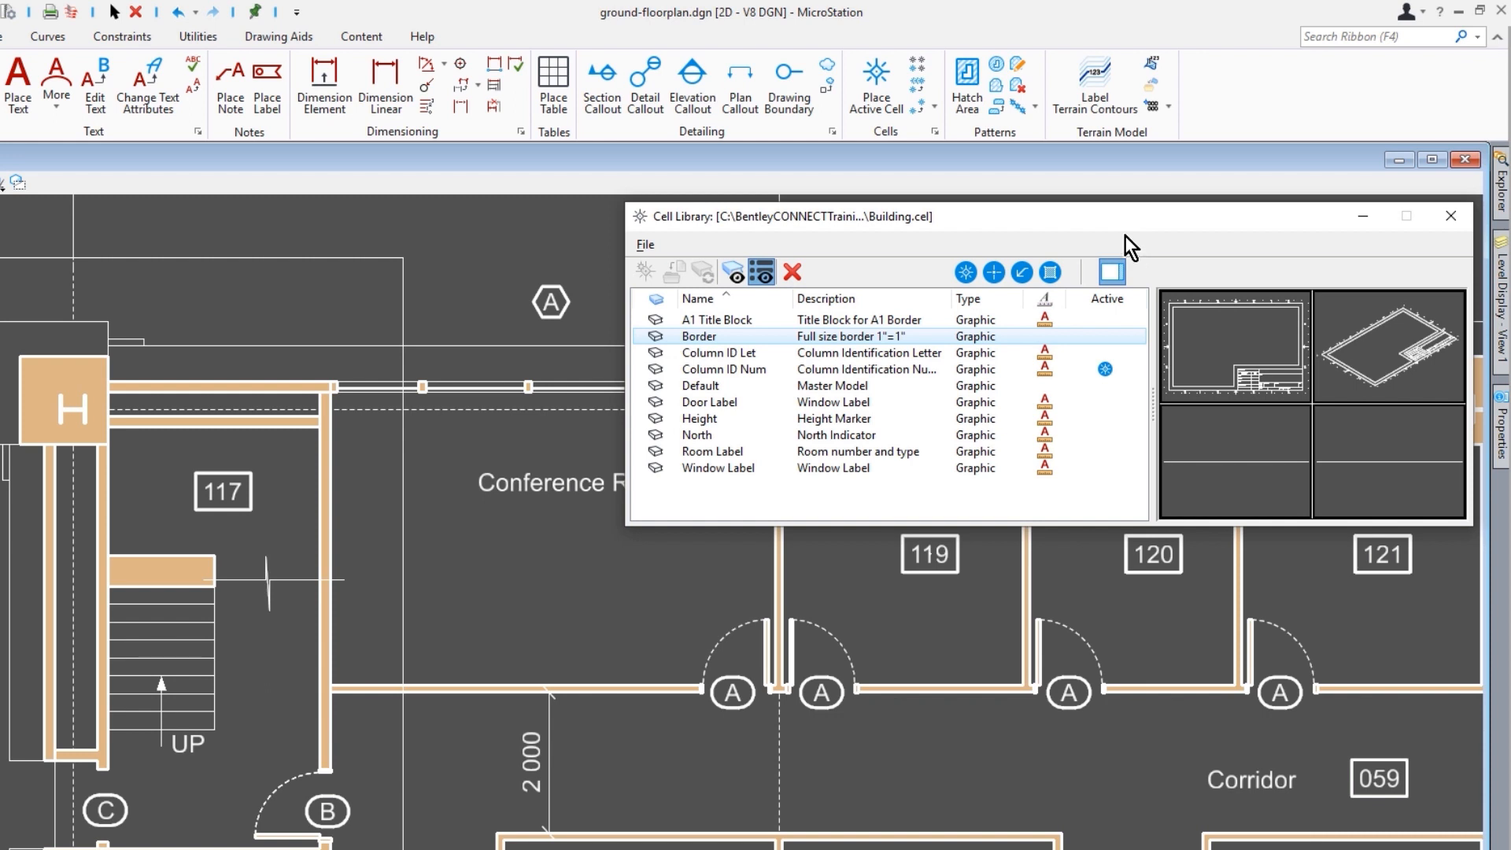
Step: Make the Room Label cell the active cell for placement and close the cell library
click(772, 454)
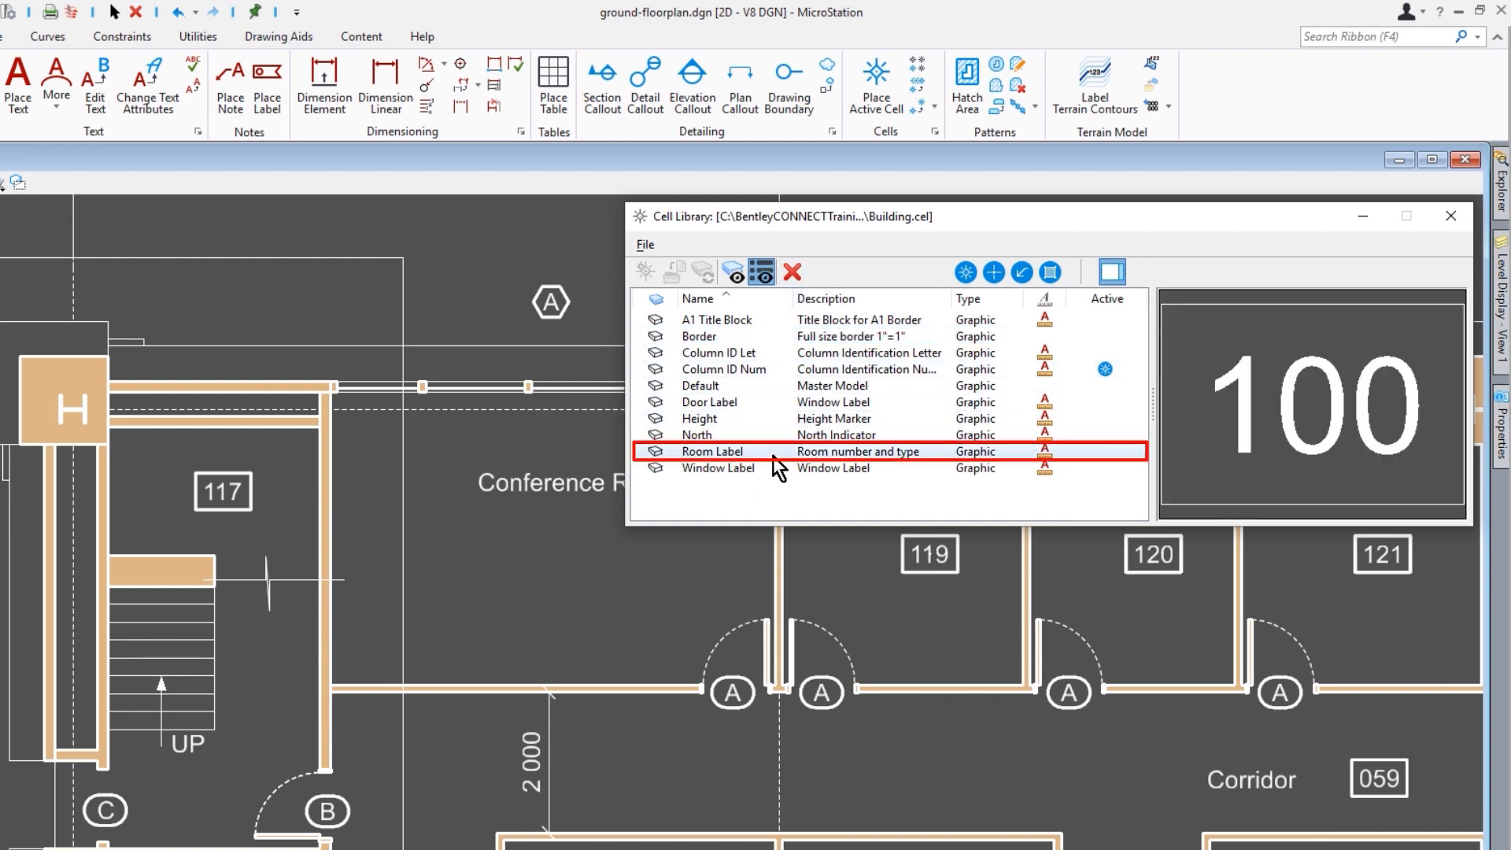
double_click(772, 454)
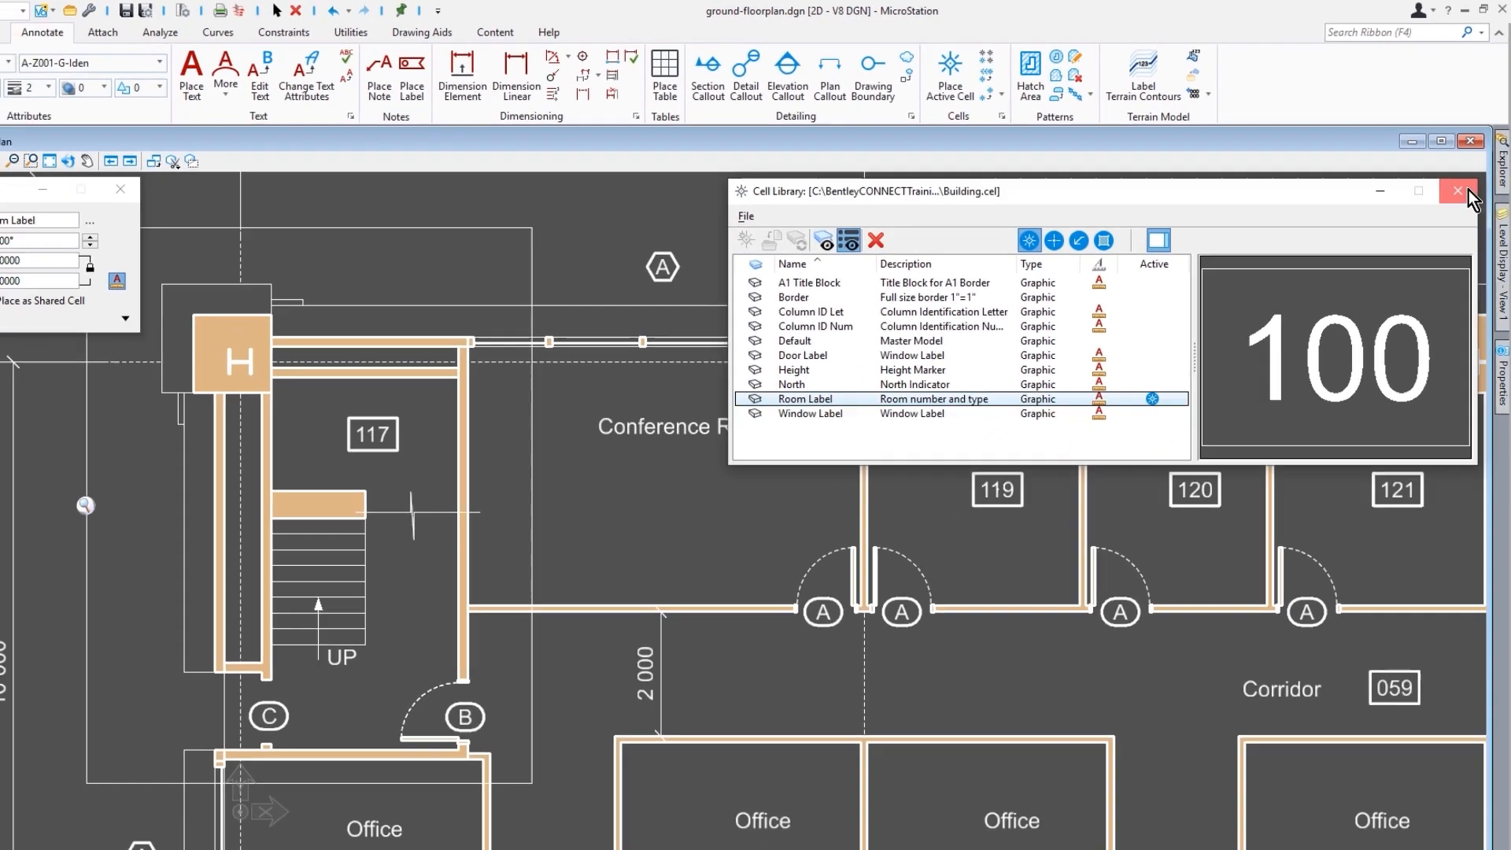
click(1451, 216)
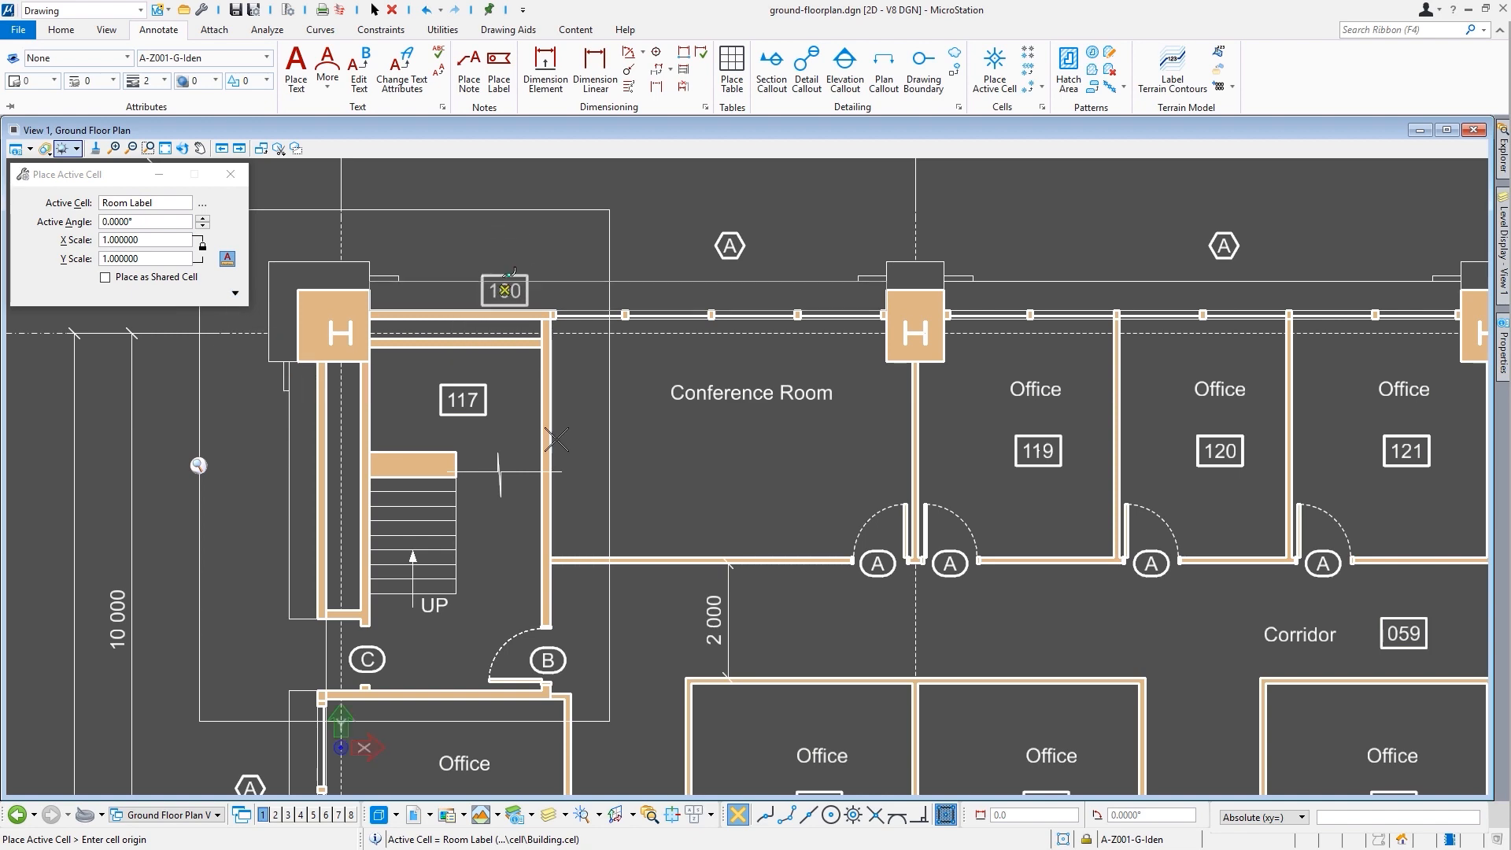
Step: Place the Room Label cell directly below the Conference Room text, level with the neighbouring office's 119 label
scroll(789, 471, up, 3)
scroll(787, 437, up, 1)
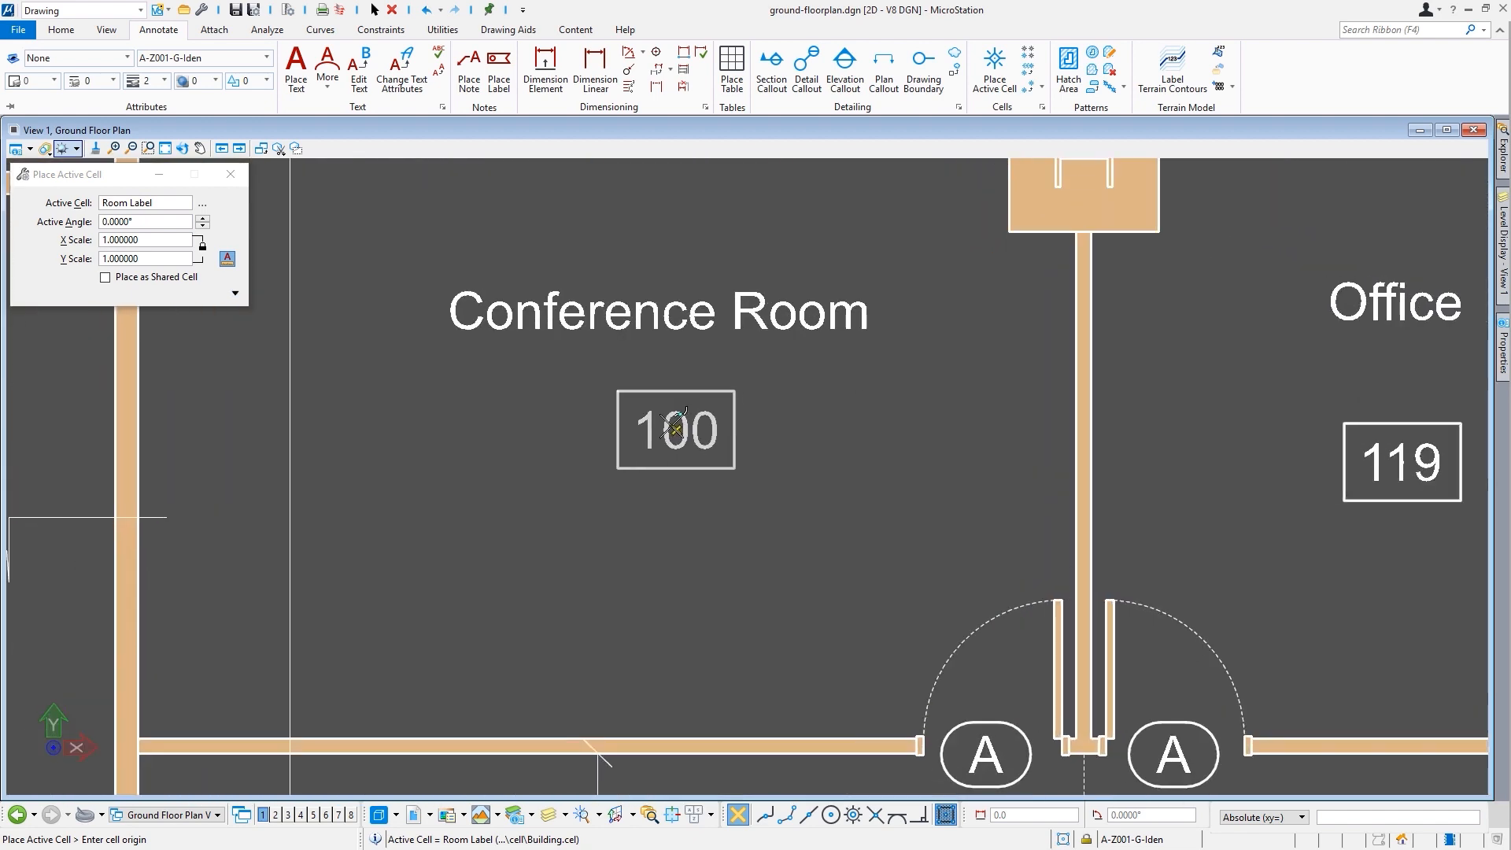
middle_click(657, 328)
key(o)
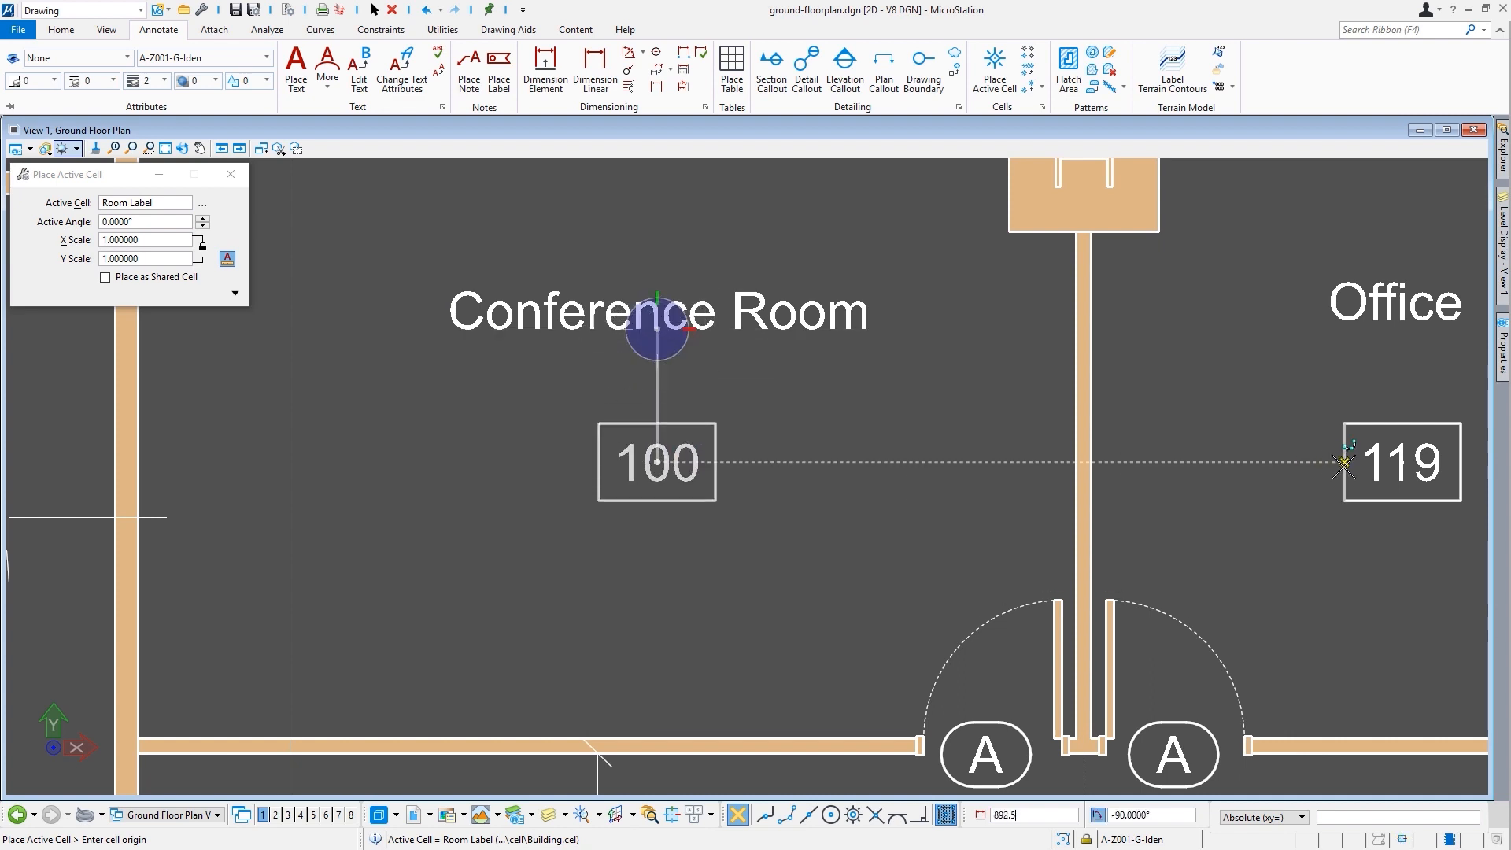
click(657, 462)
key(Escape)
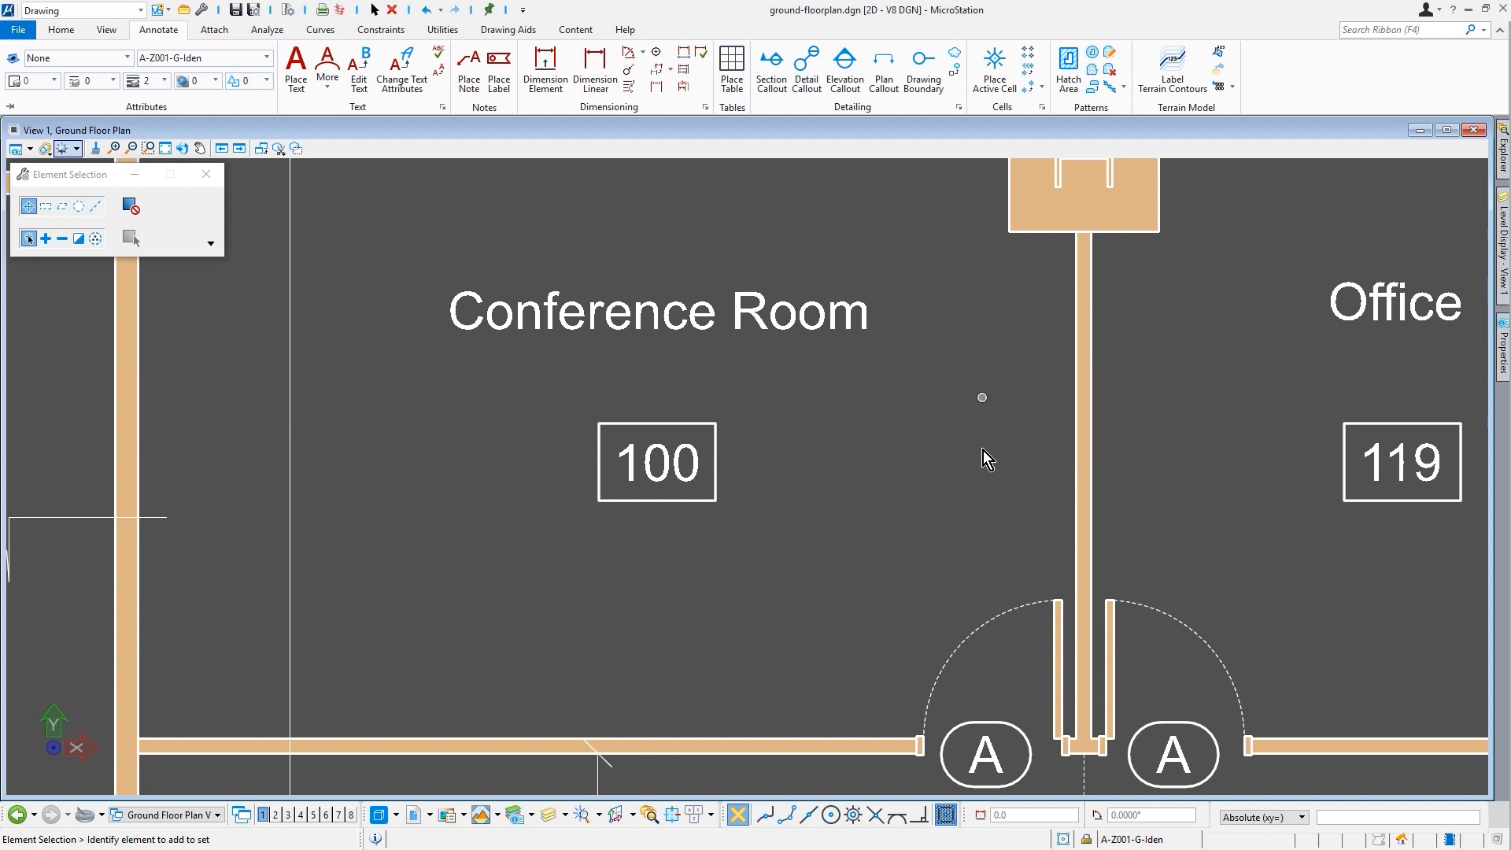
Step: Change the number in the Conference Room's room label to 118
double_click(694, 466)
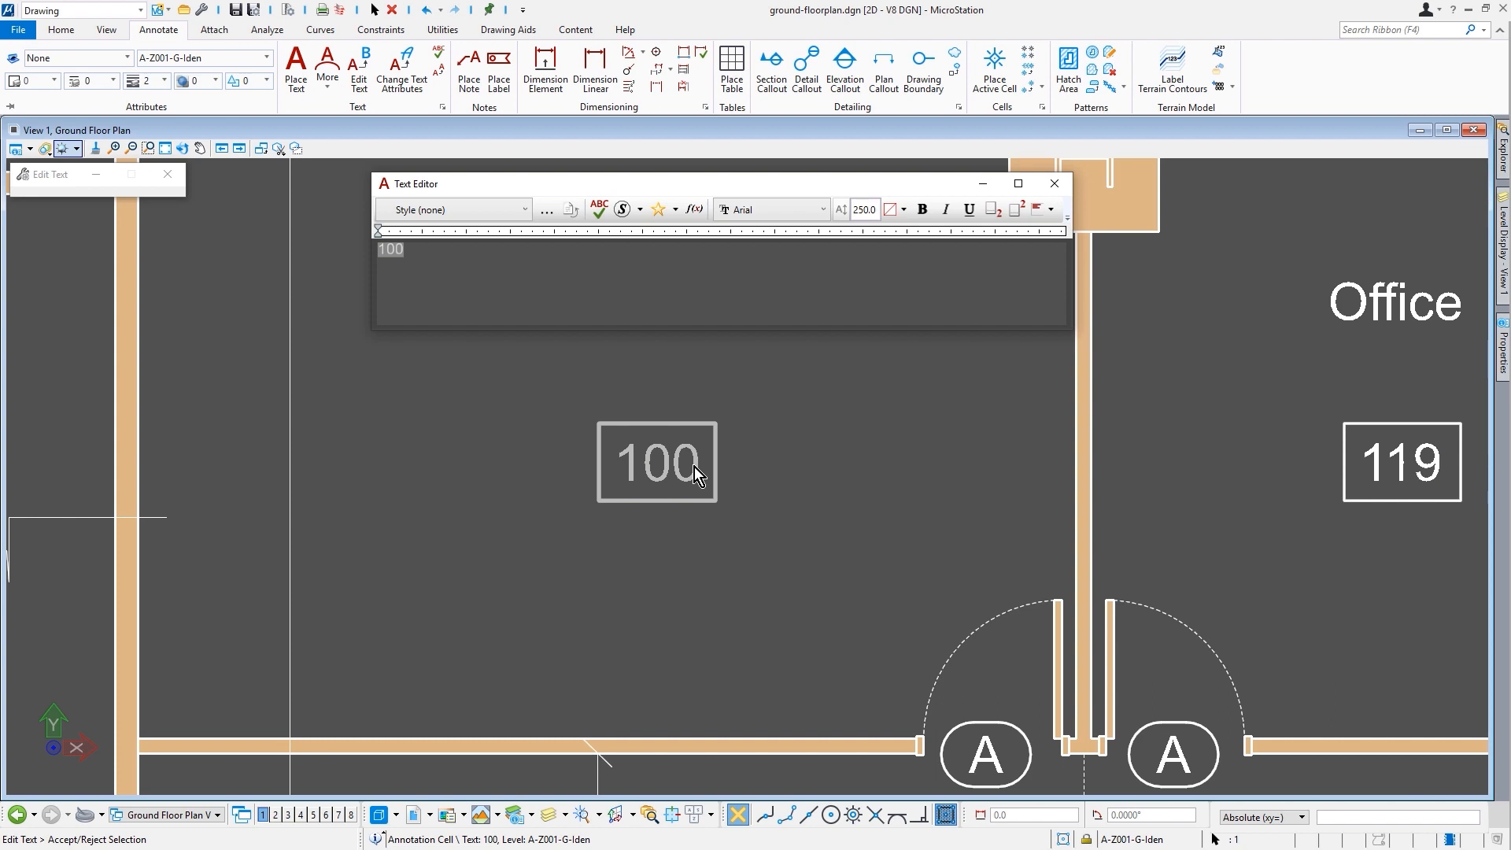
text(118)
click(801, 480)
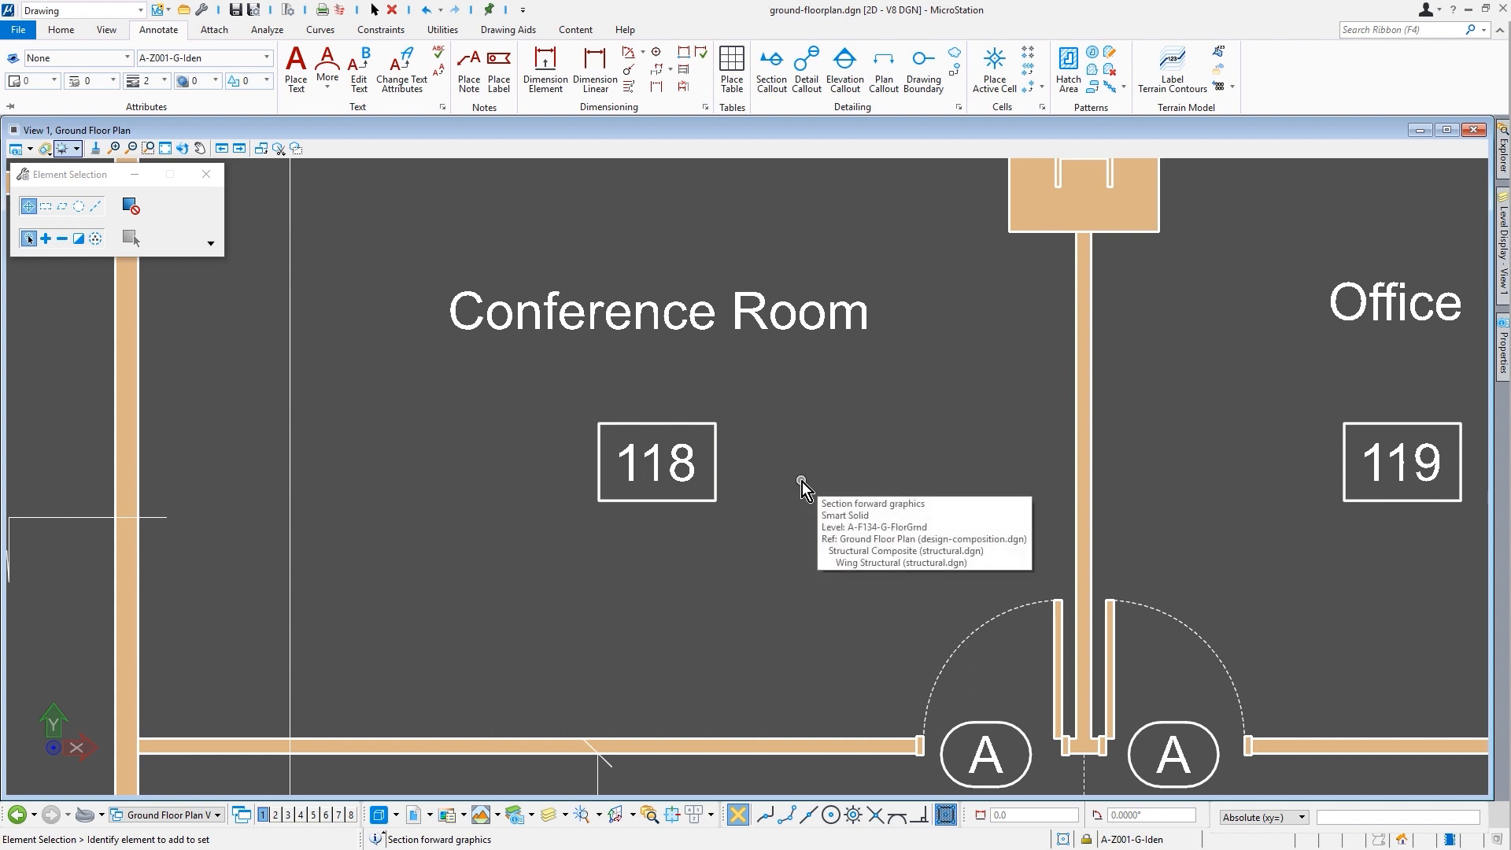
Step: Set the drawing's annotation scale to 1:50
scroll(801, 482, down, 3)
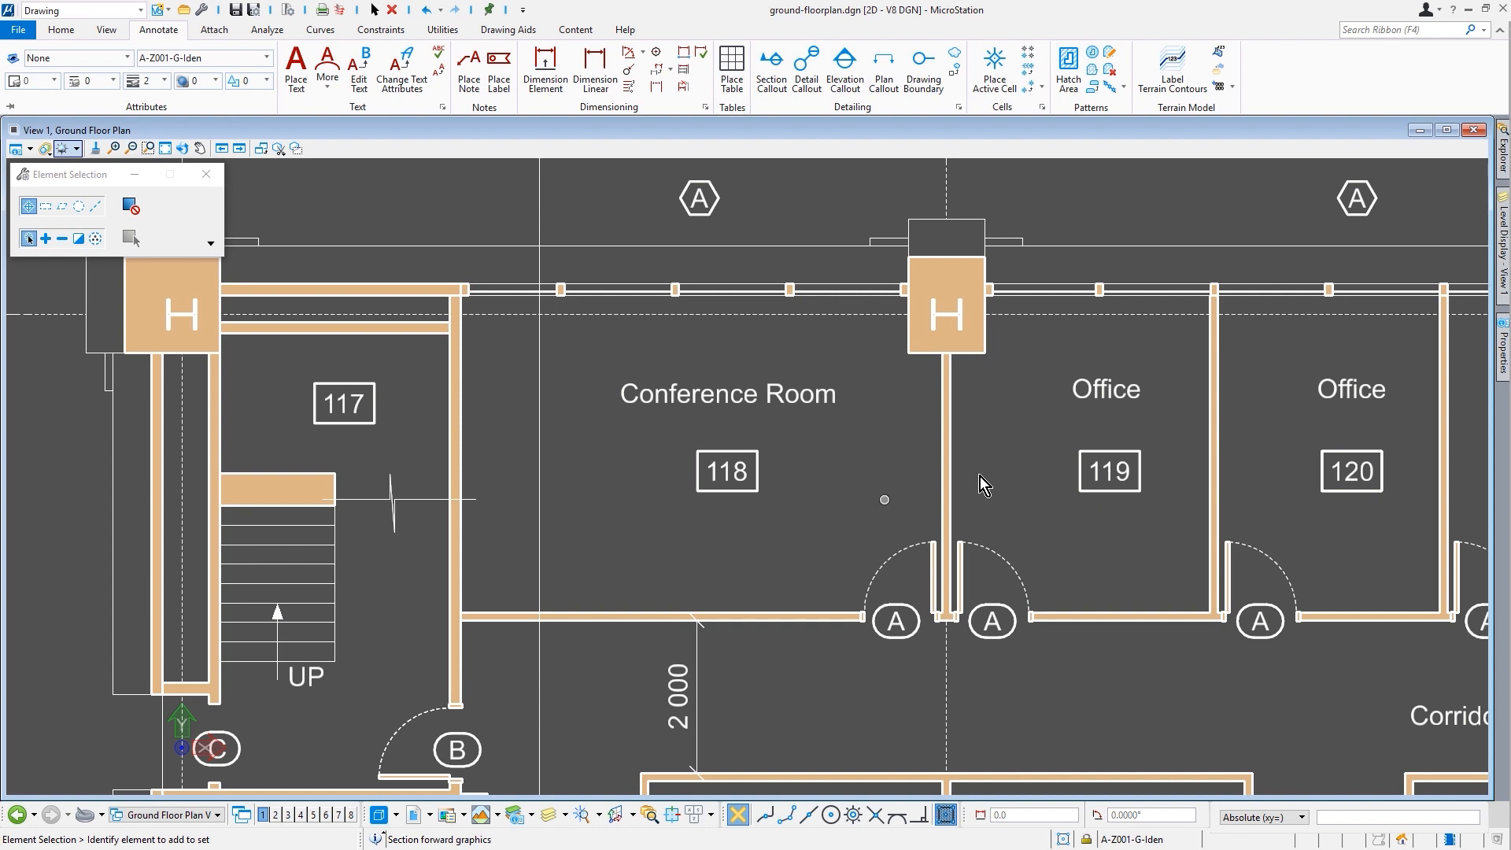
click(443, 30)
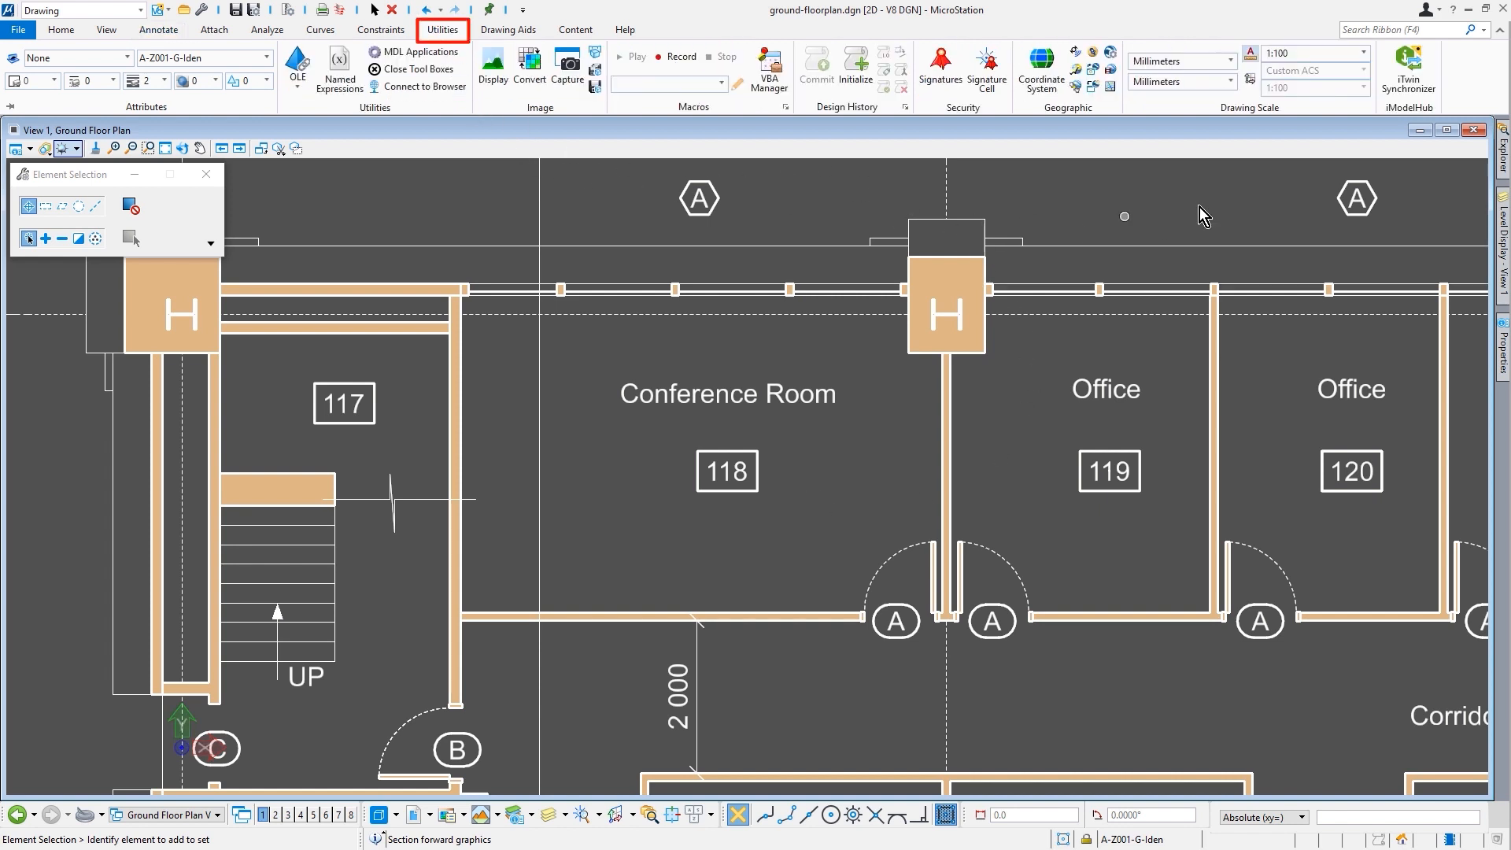
click(1308, 53)
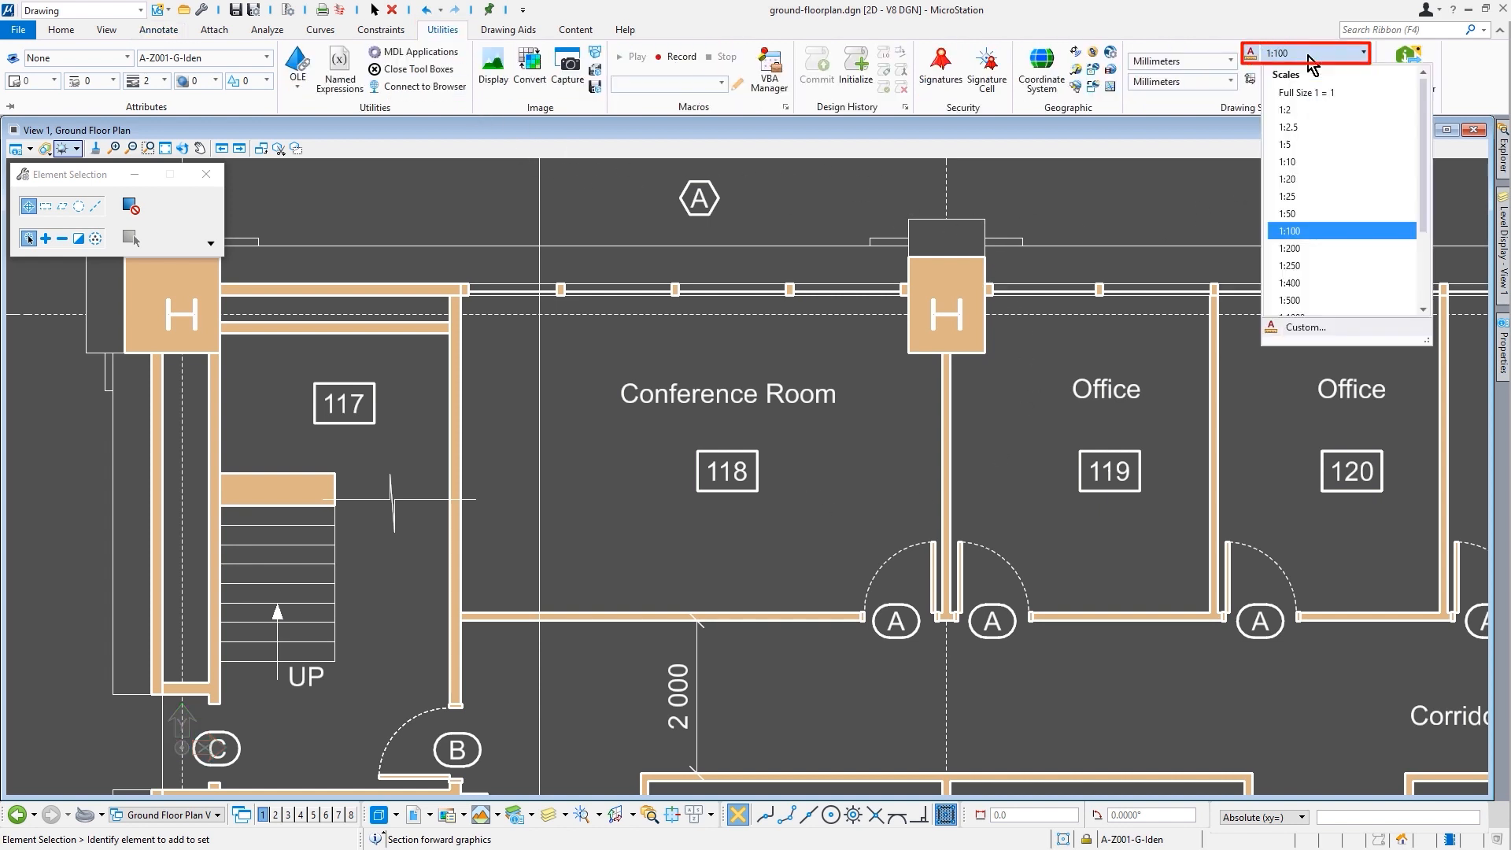
click(1328, 214)
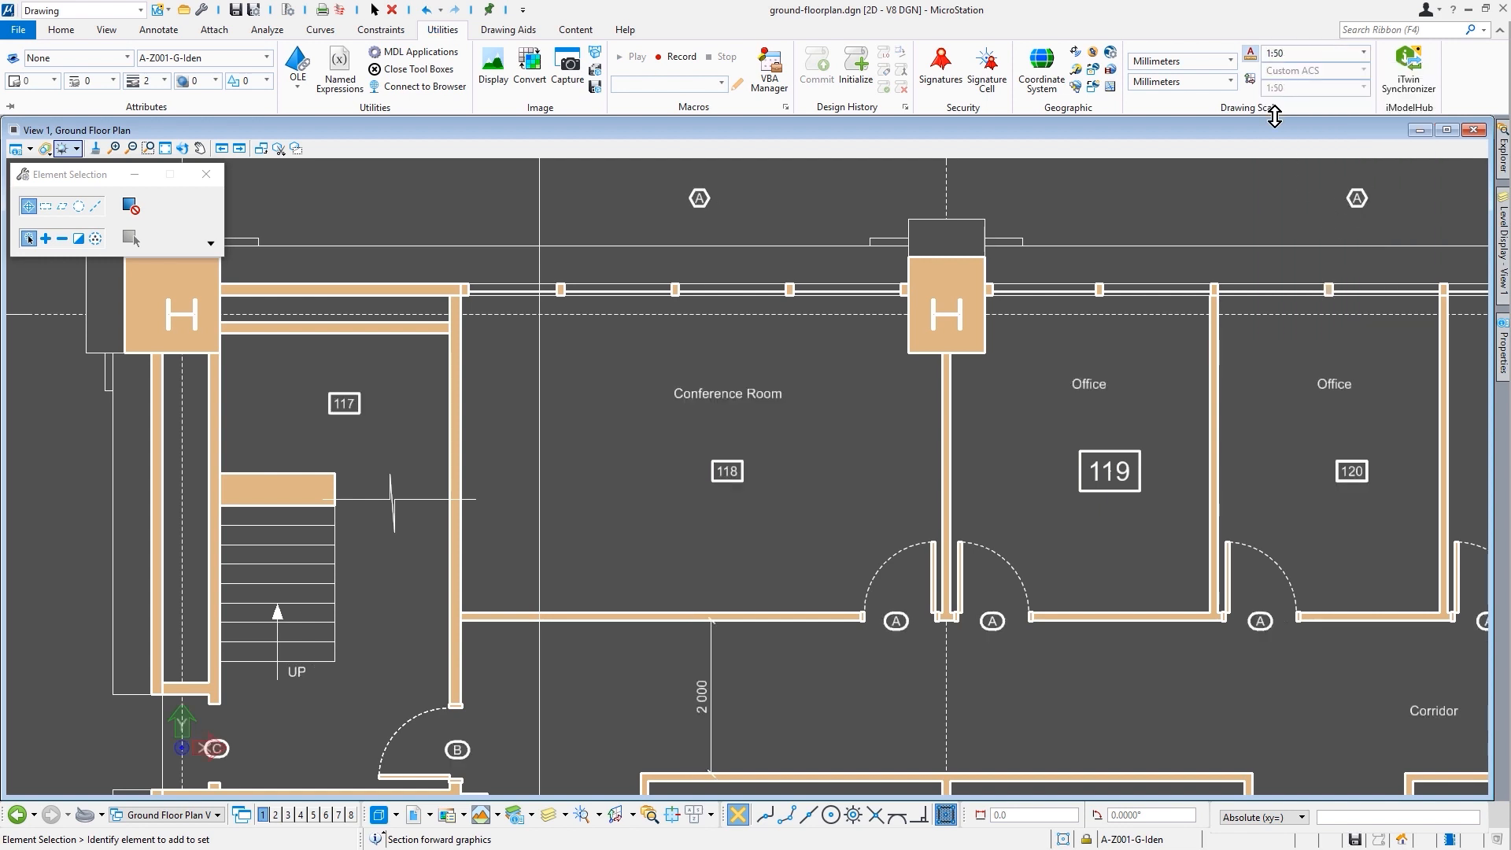
Step: Try an annotation scale of 1:25 and return it to 1:50
click(1362, 53)
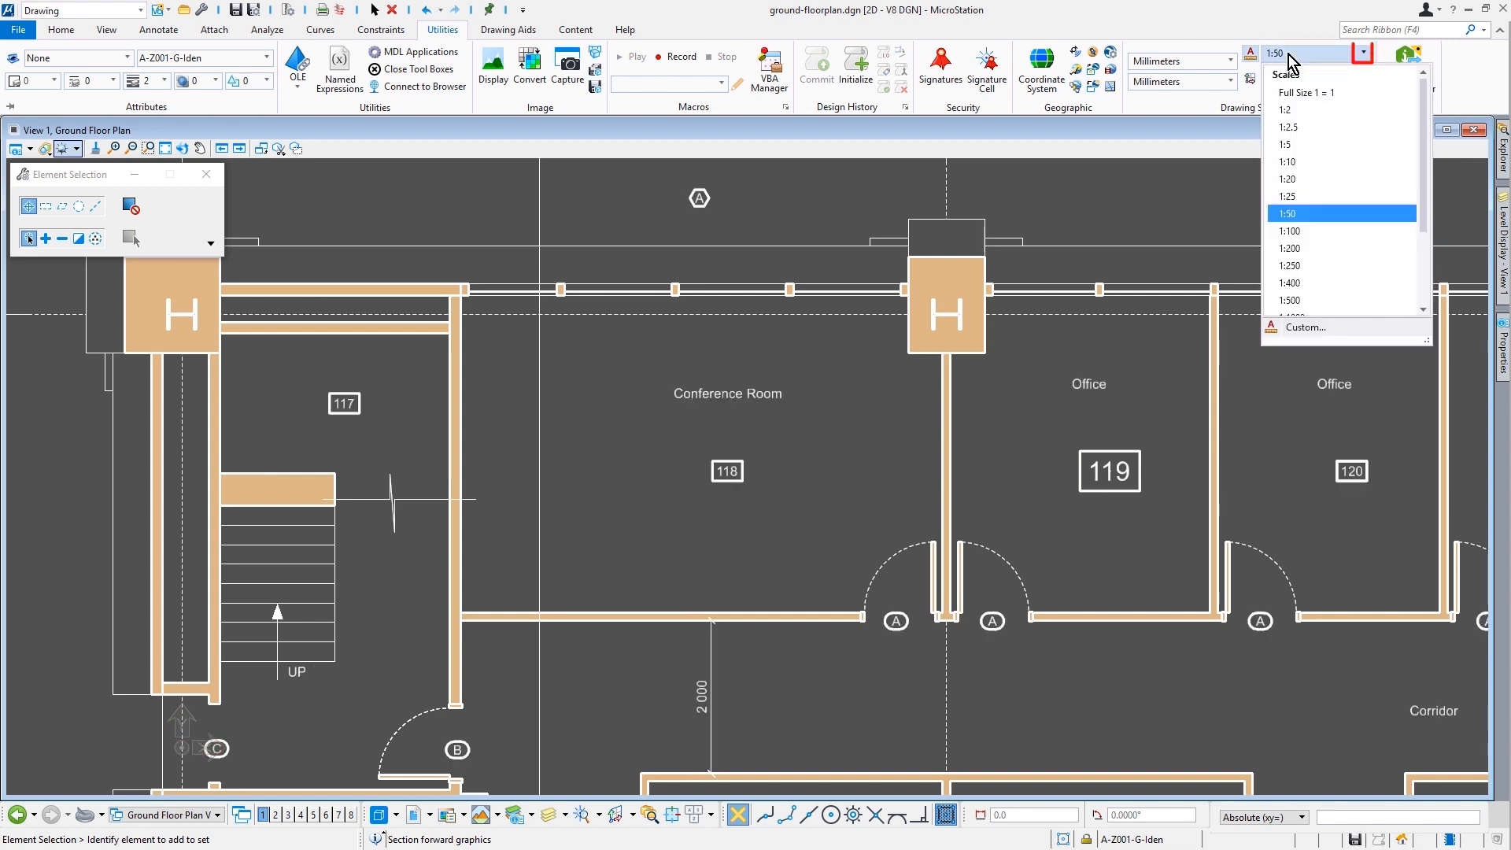
click(1323, 195)
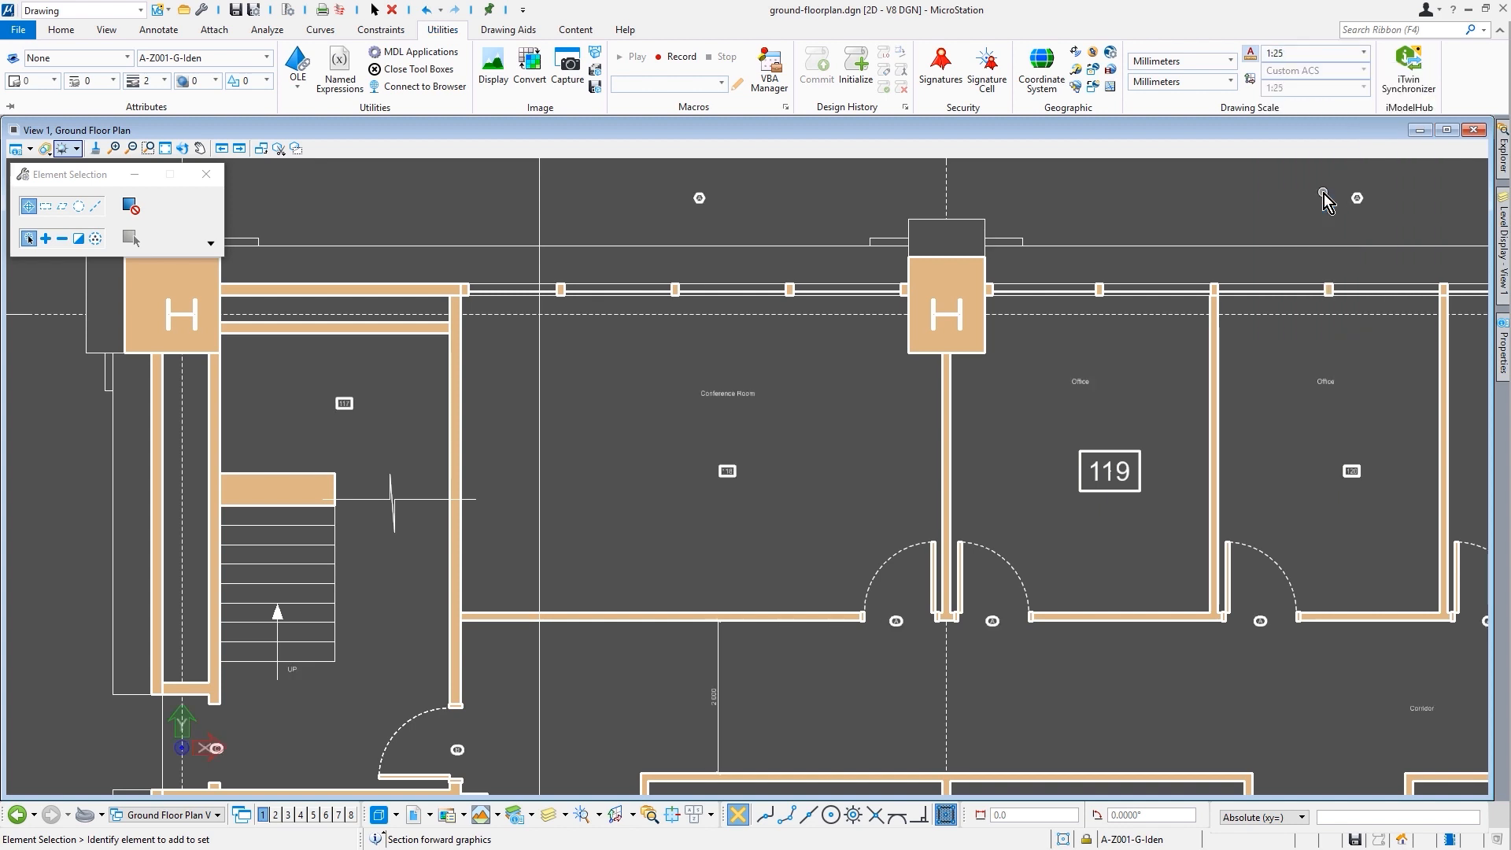
click(1361, 52)
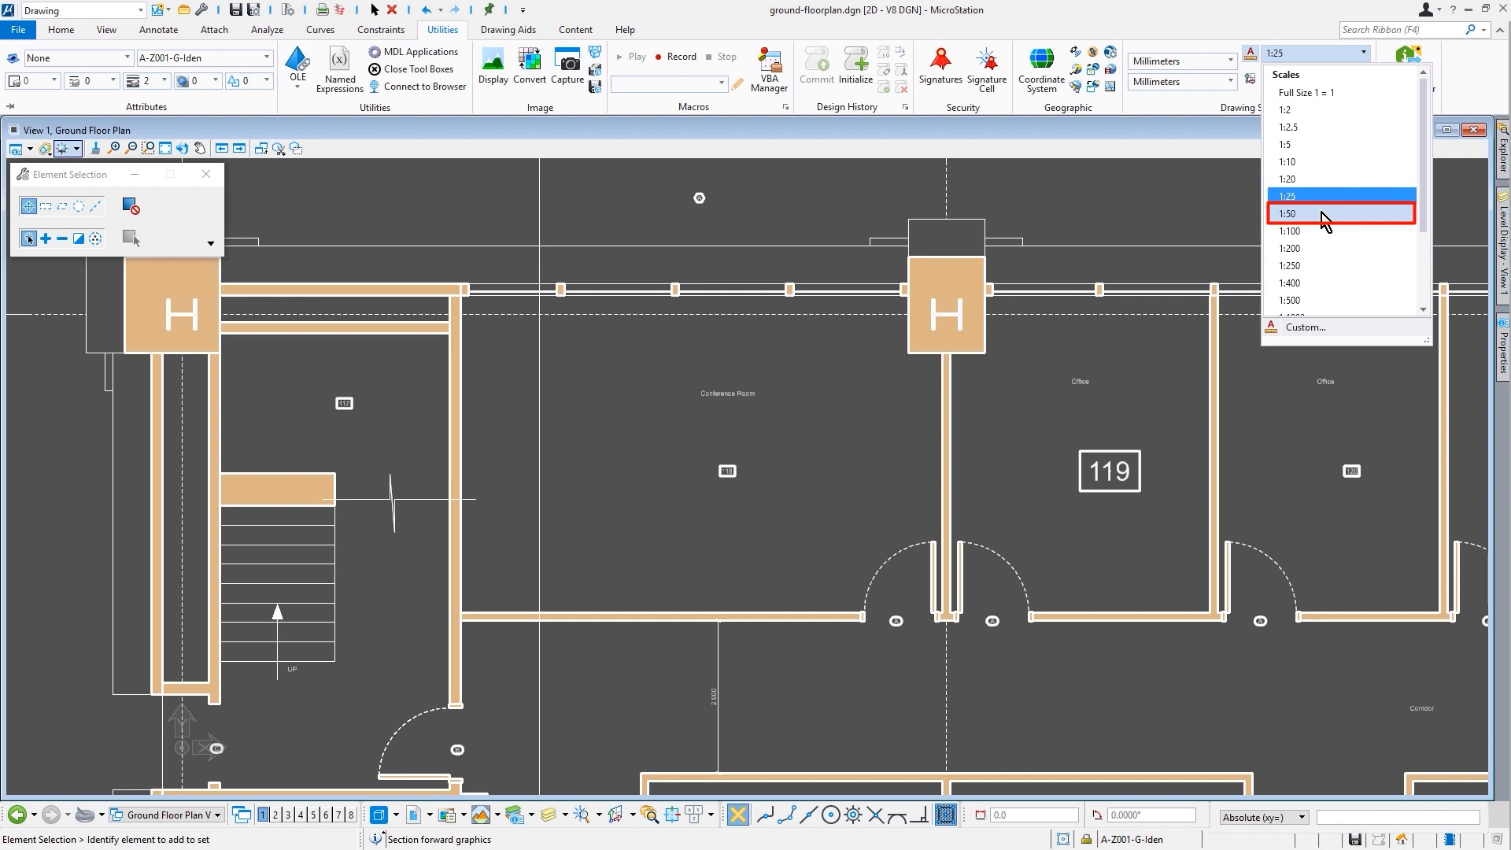
click(1320, 212)
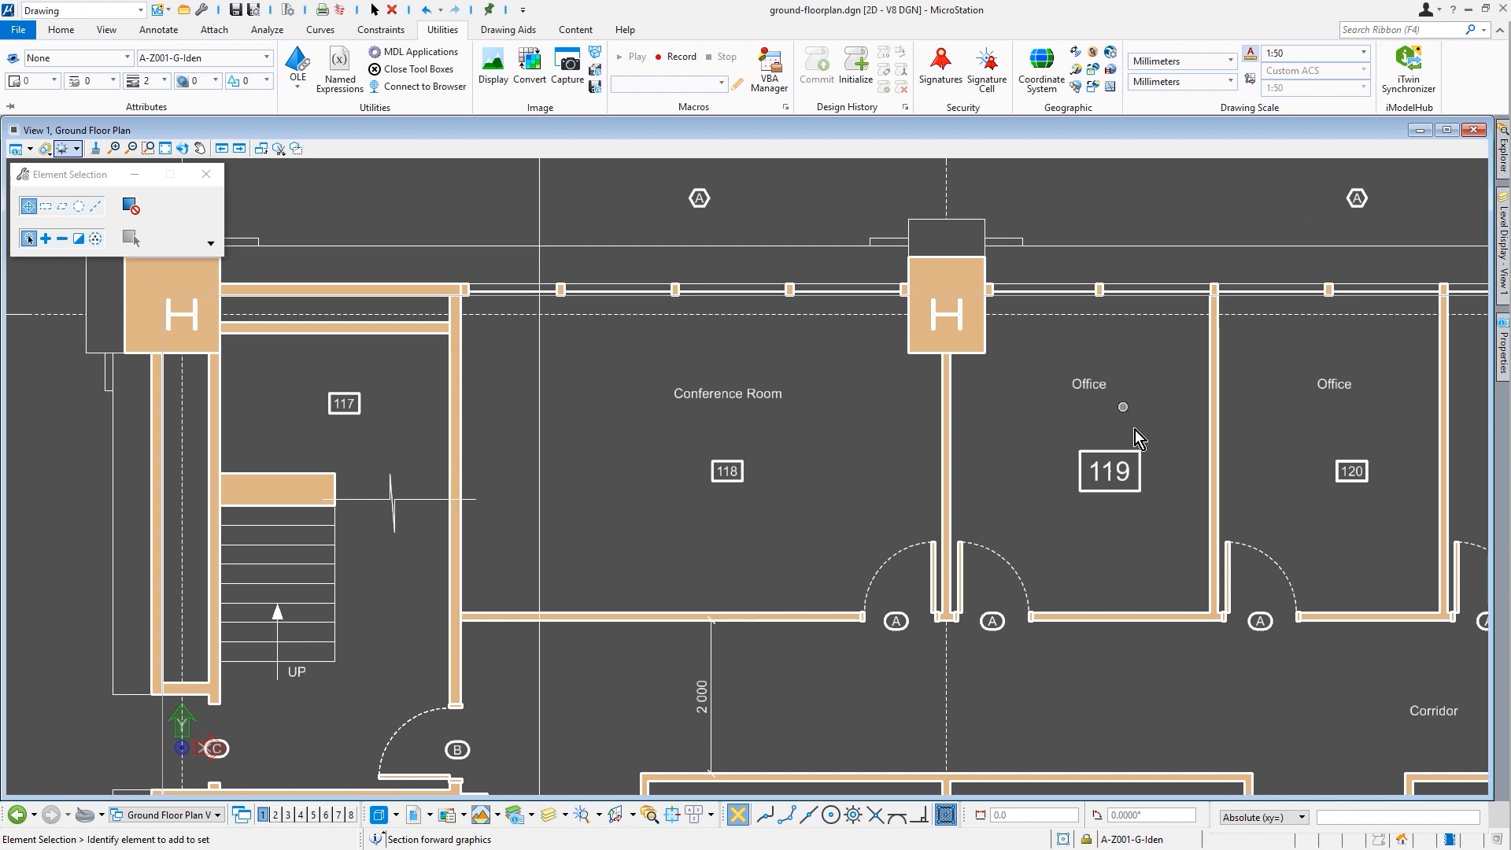
Step: Delete the oversized 119 room label, both its frame and its number, from the office beside the Conference Room
scroll(1157, 464, up, 4)
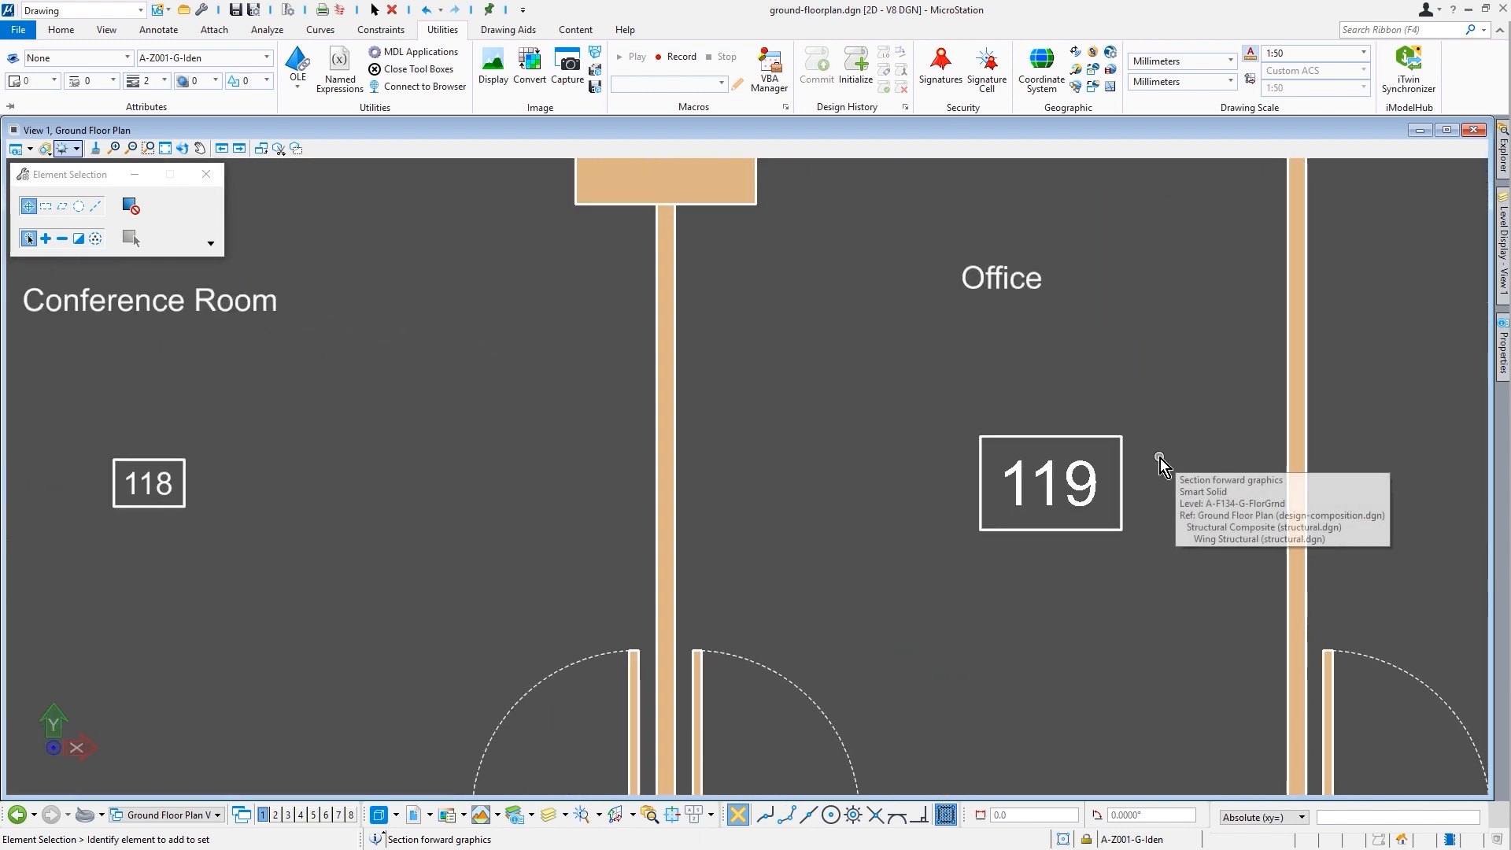
drag(931, 407, 1121, 527)
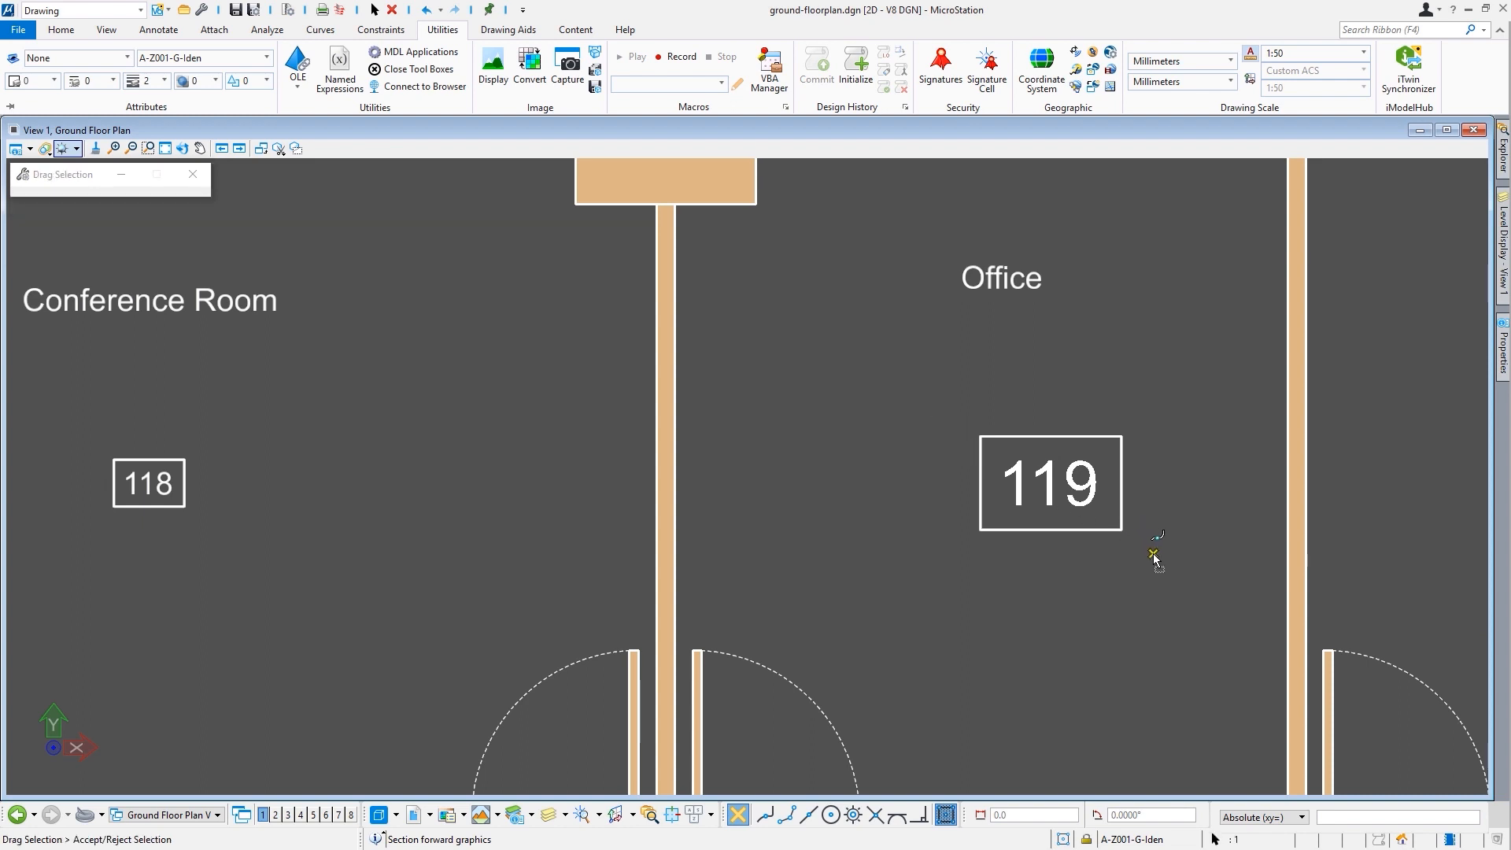
click(1154, 556)
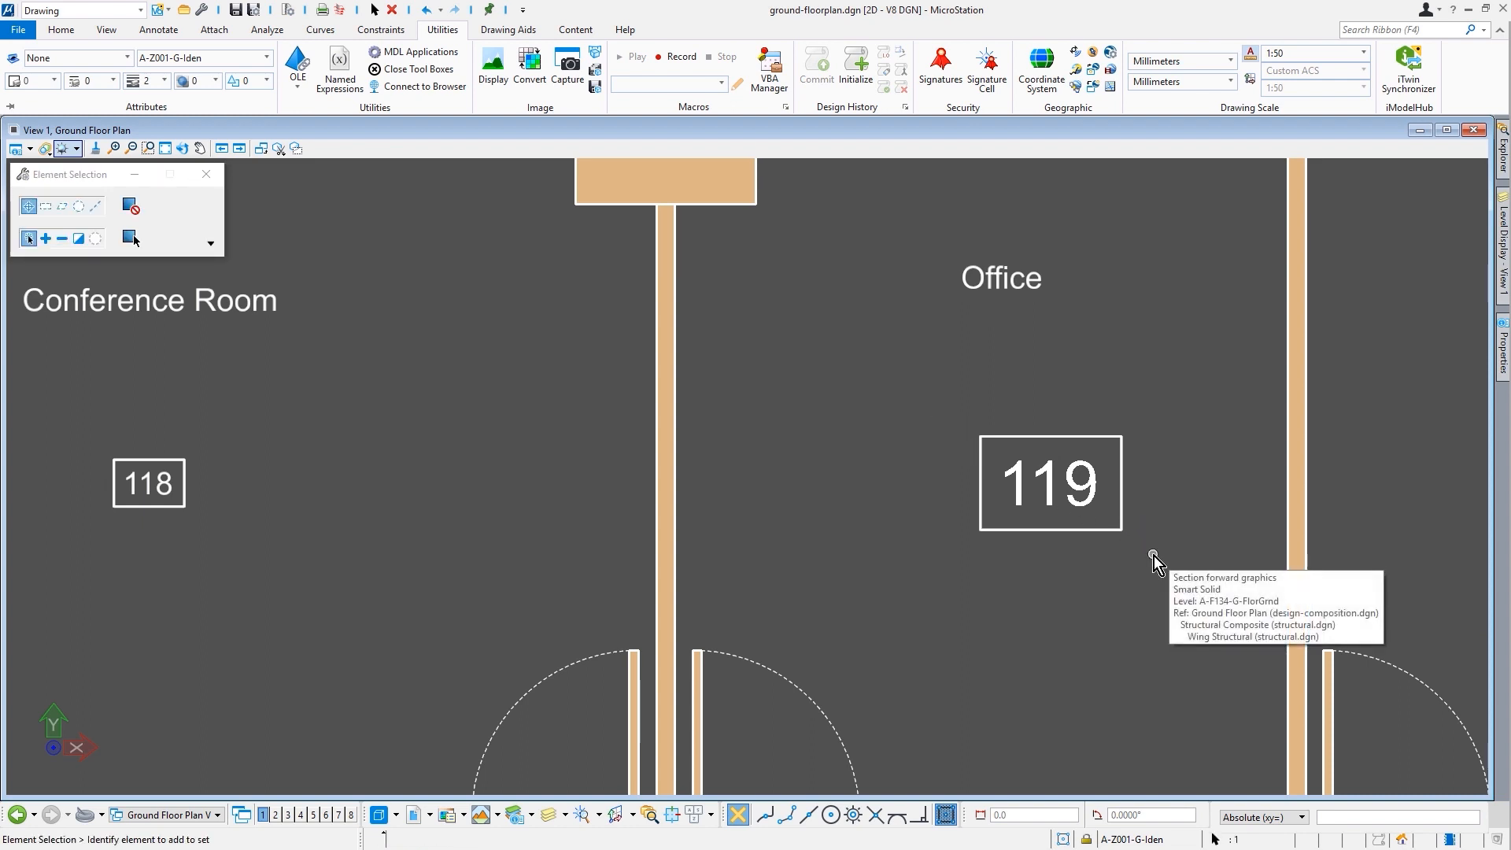
click(1001, 436)
key(Delete)
click(1021, 482)
key(Delete)
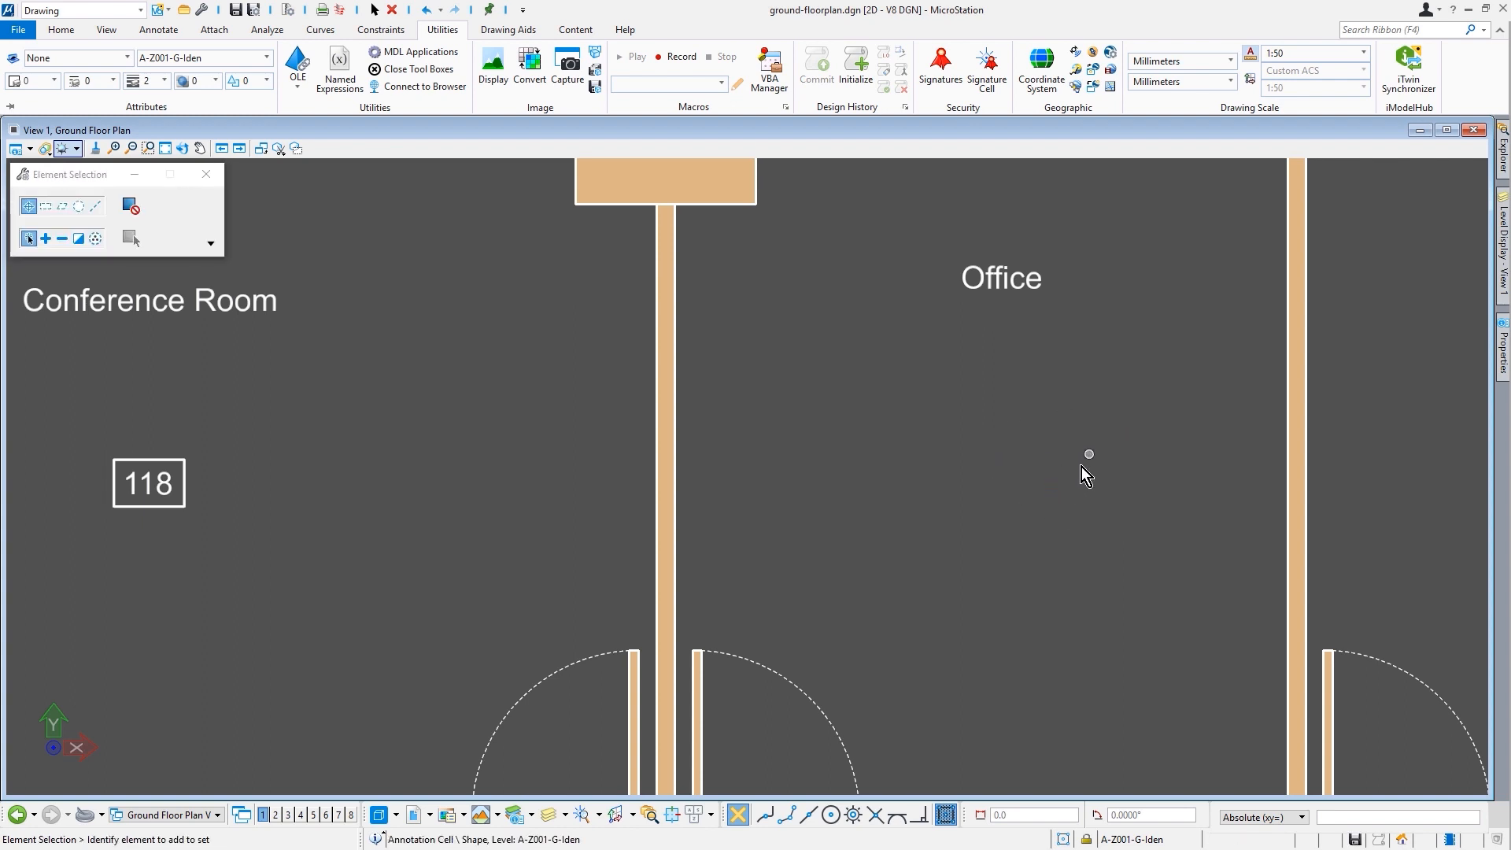
Step: Place the Room Label cell below the Office text in the emptied room, level with the 118 label
click(158, 29)
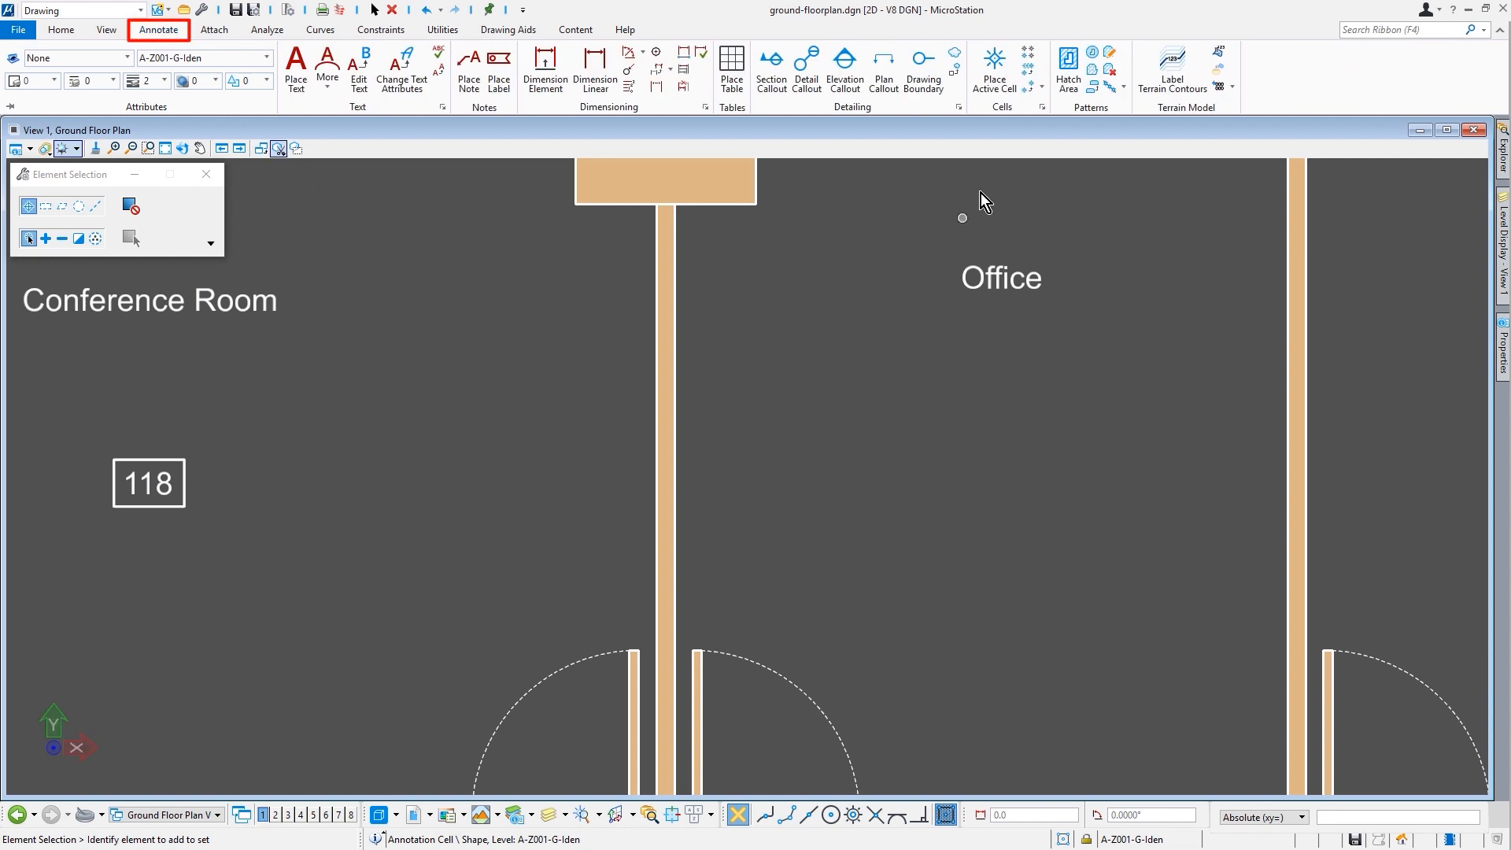
click(995, 69)
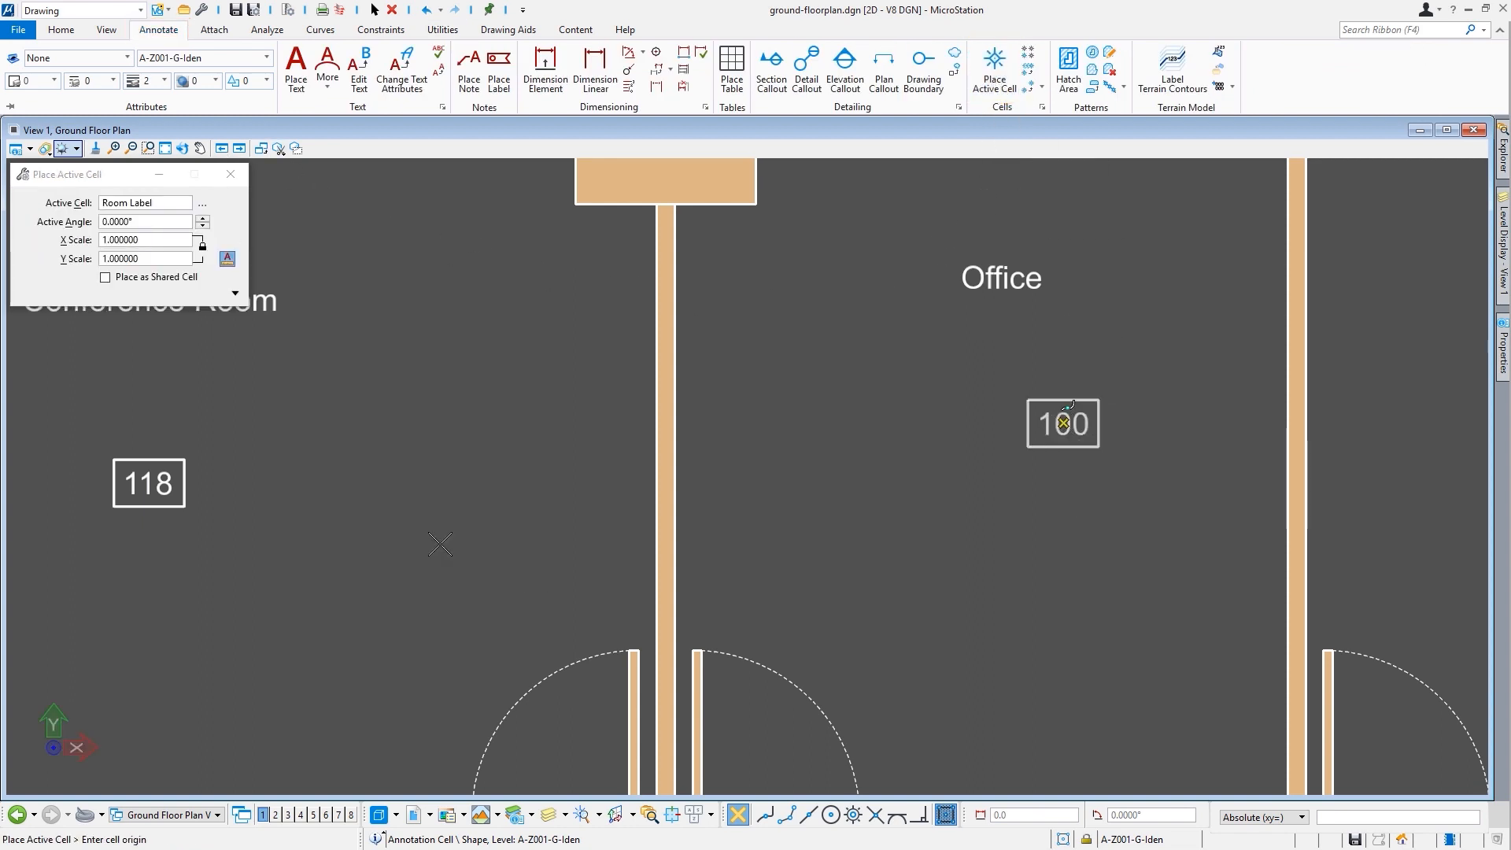
key(o)
key(Return)
click(1002, 287)
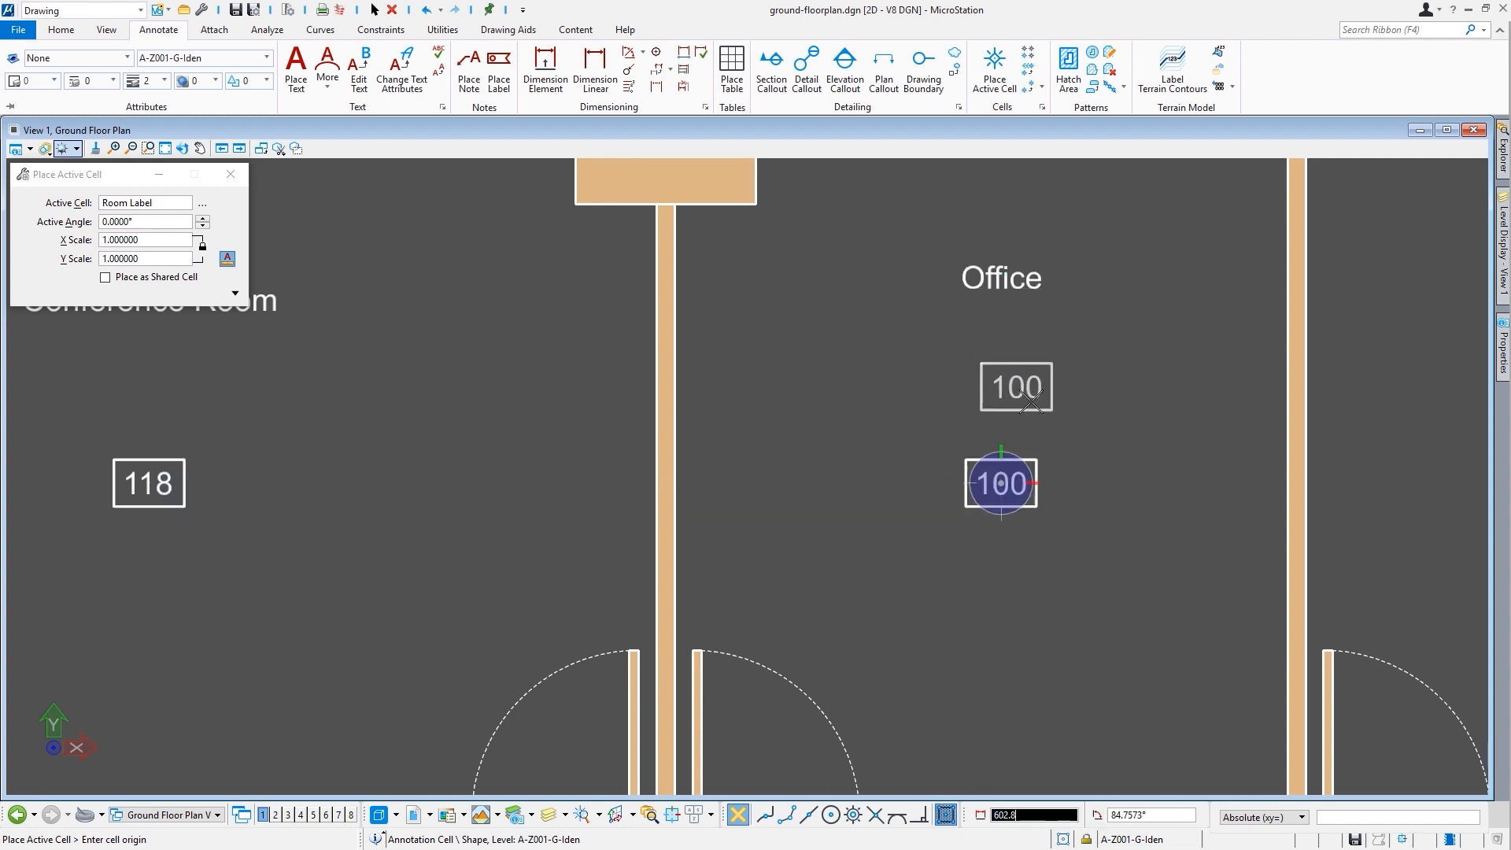
key(Escape)
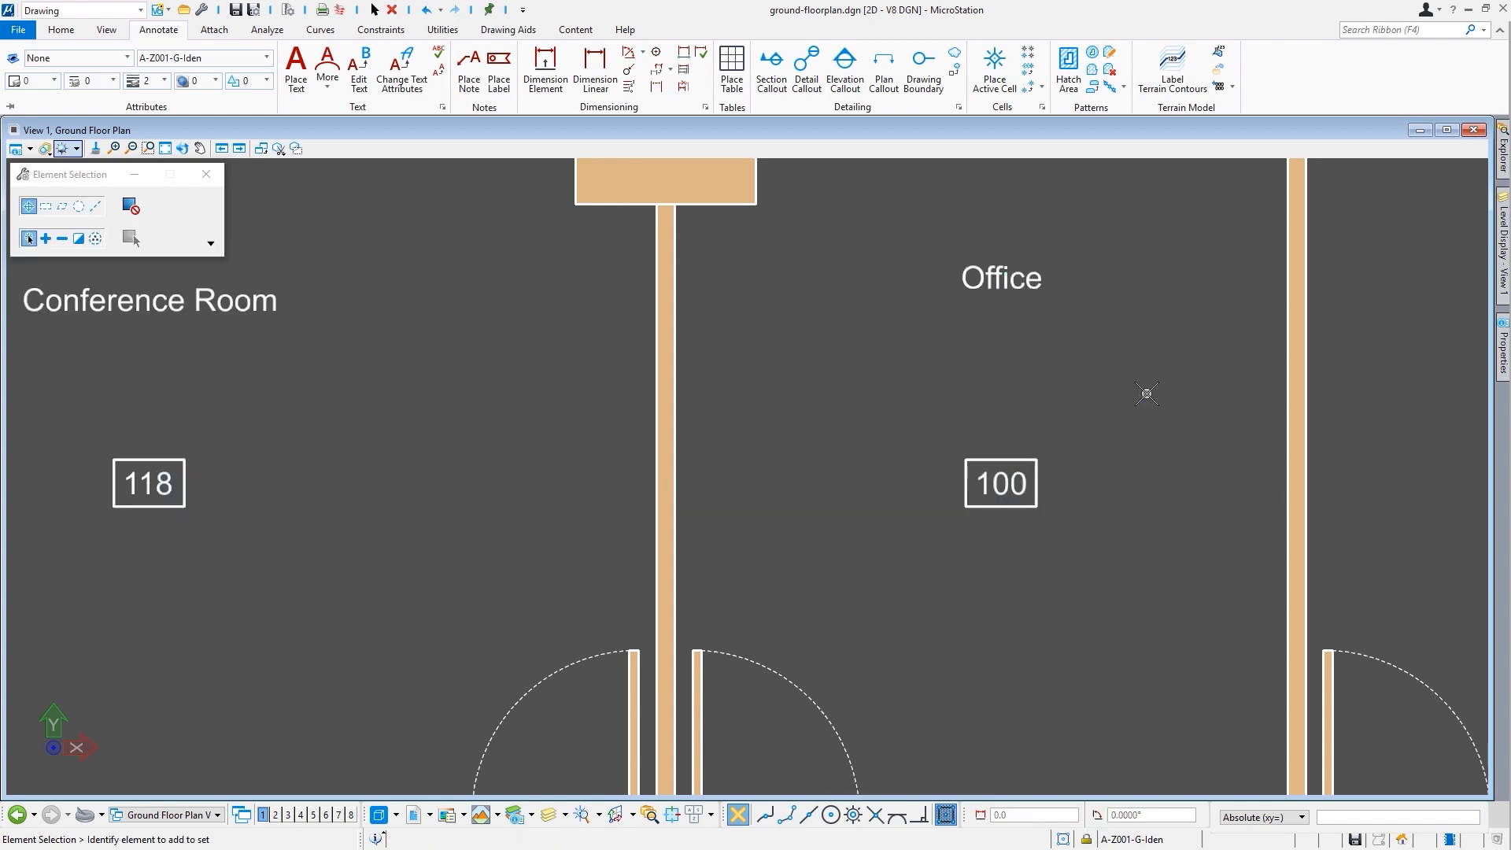
Step: Change the number in the office's new room label to 119 and clear the selection
double_click(1007, 488)
text(11)
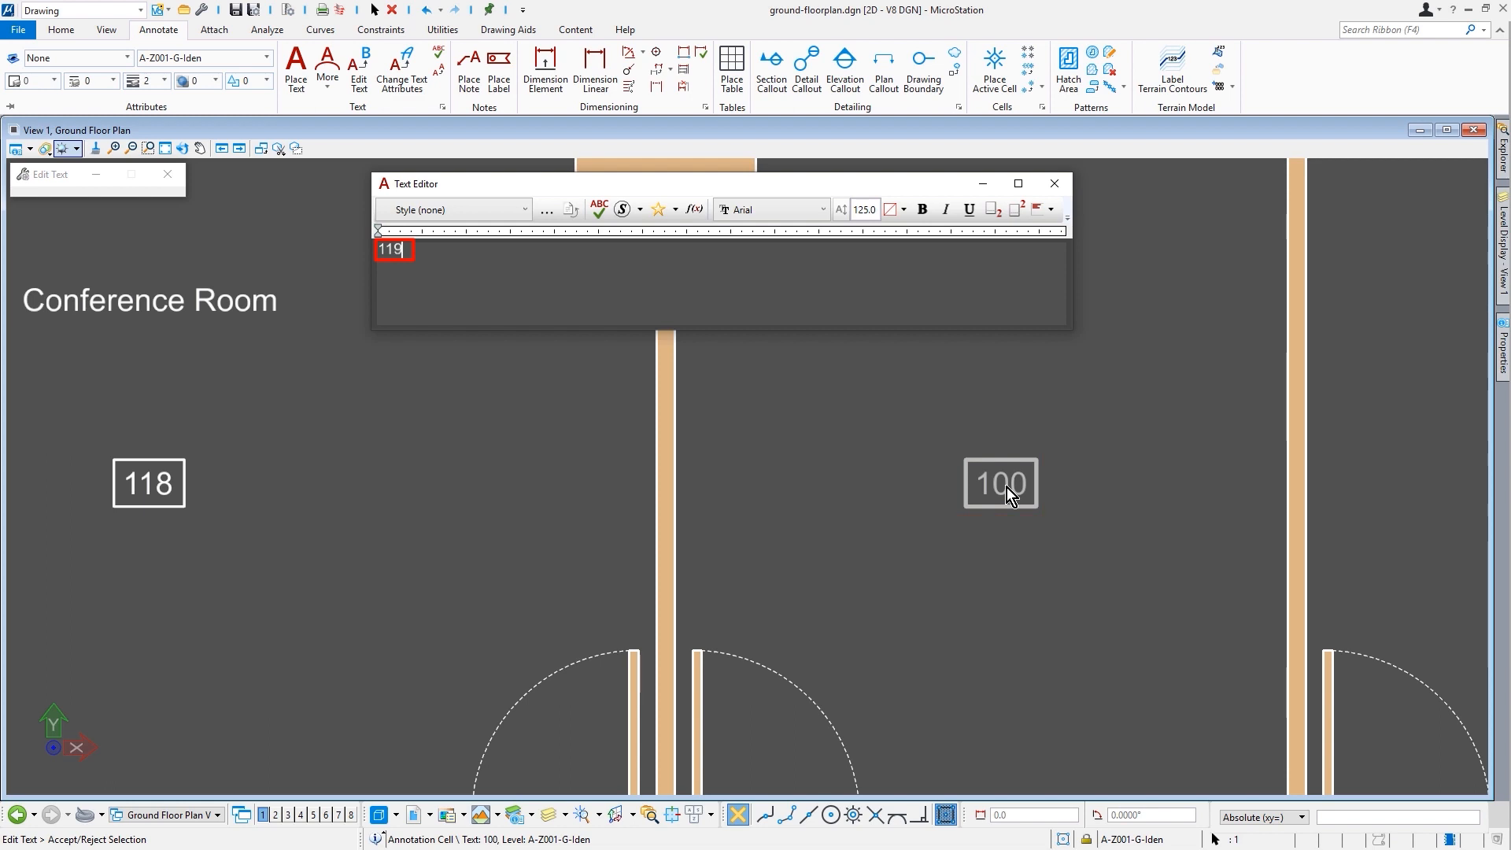
text(9)
click(1112, 410)
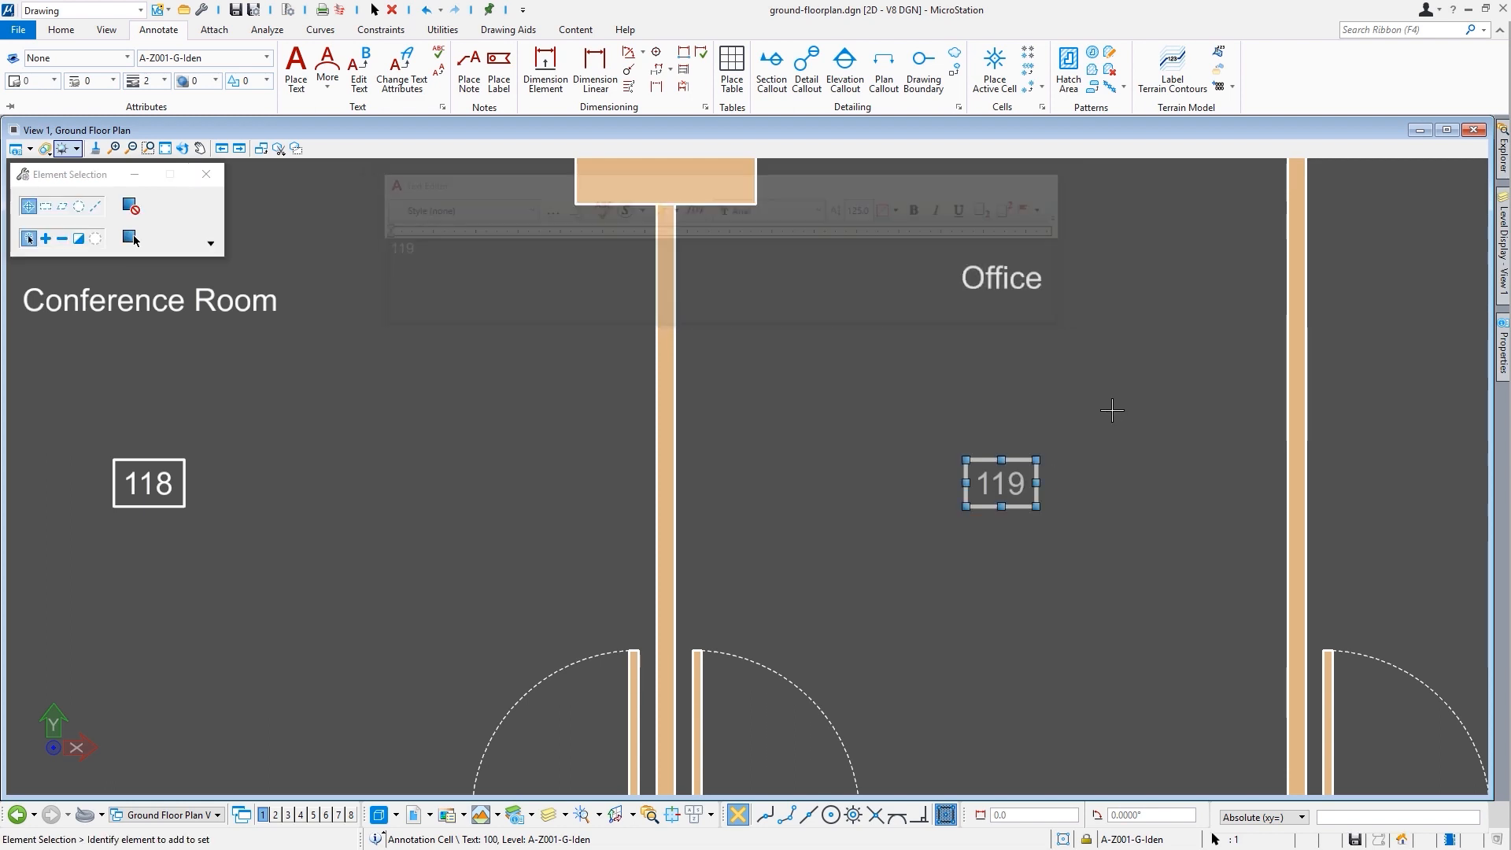
click(95, 237)
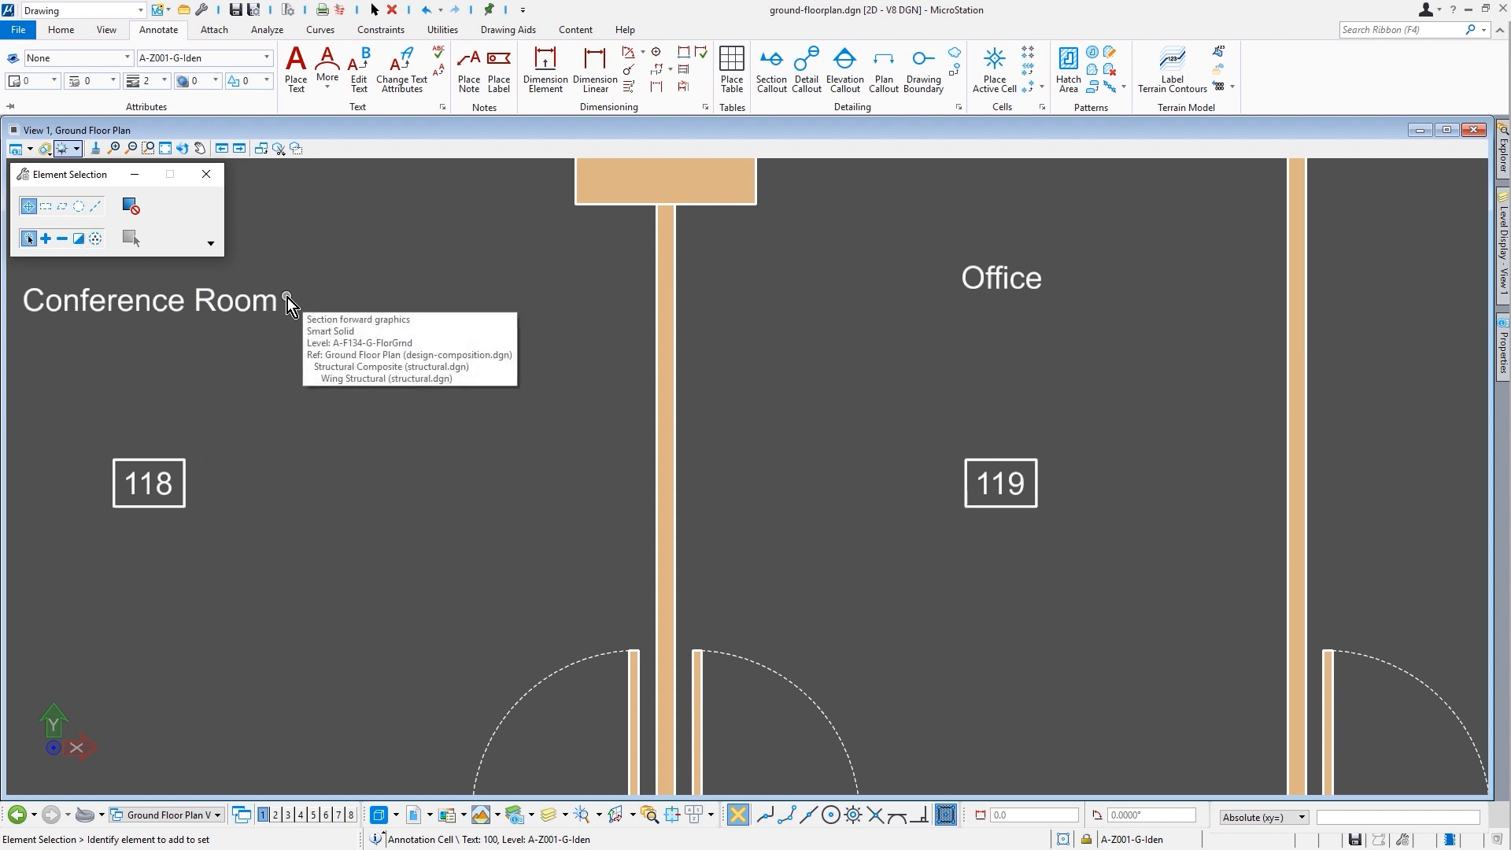
Step: Examine the annotation sizes across the floor plan, from the column grid dimensions to the Training Room and Reception labels
scroll(288, 299, down, 6)
middle_drag(383, 258, 777, 421)
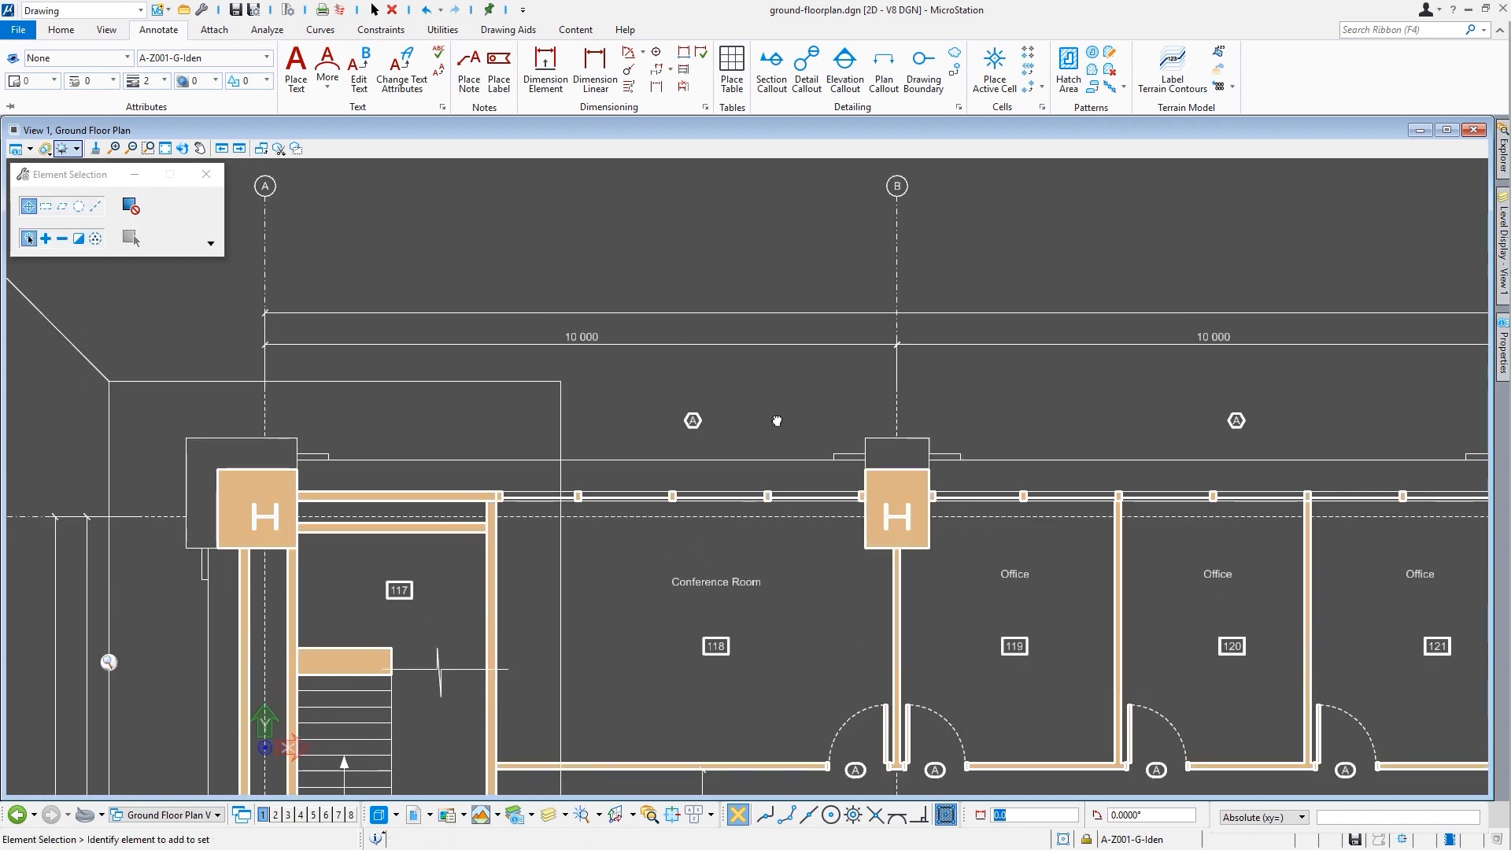
scroll(778, 422, down, 1)
middle_drag(777, 423, 770, 377)
middle_drag(1391, 717, 254, 302)
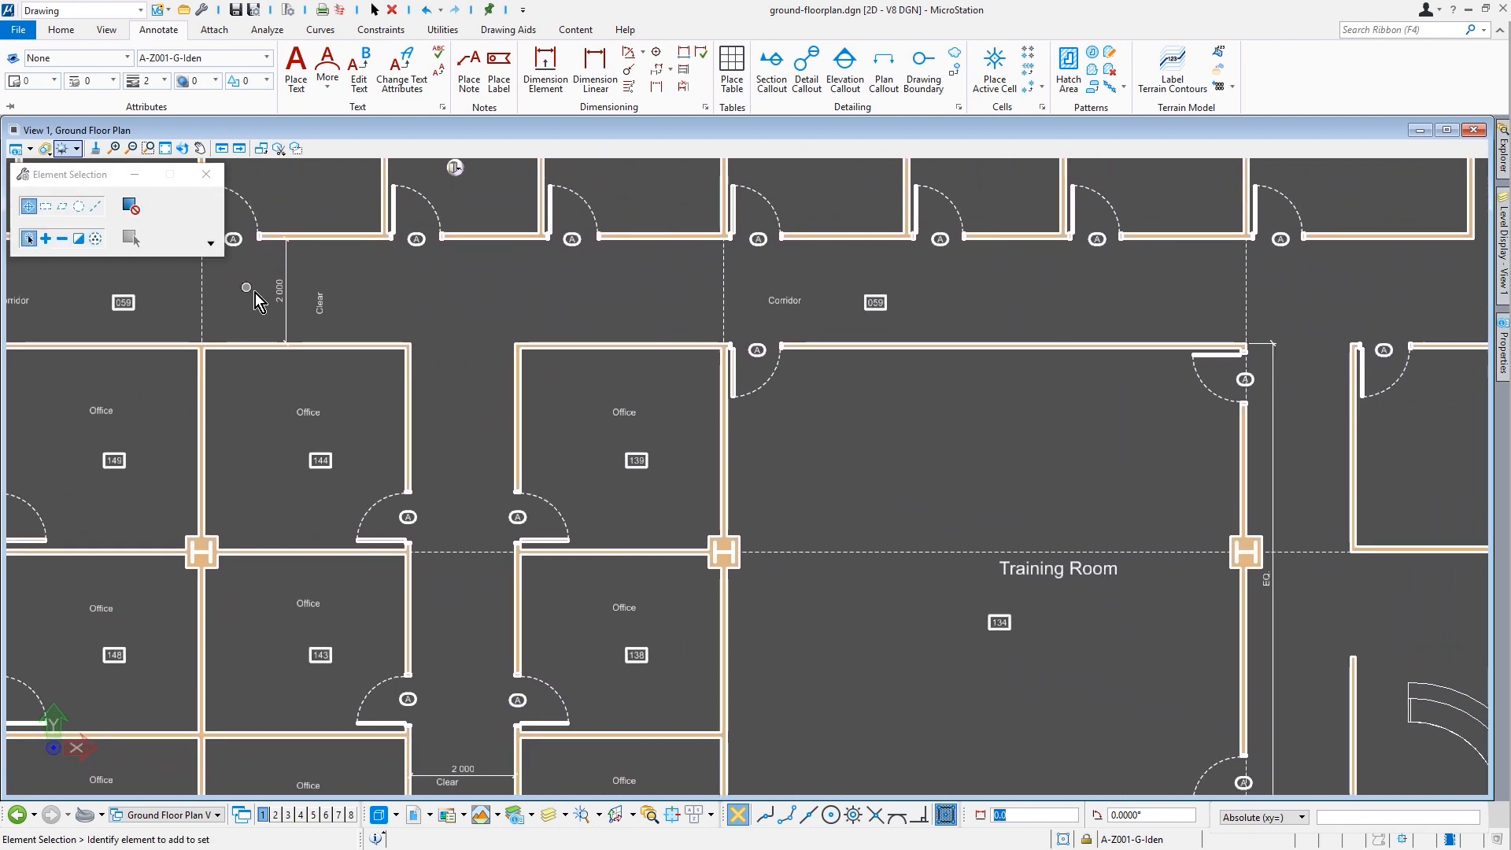
middle_drag(1099, 732, 1012, 417)
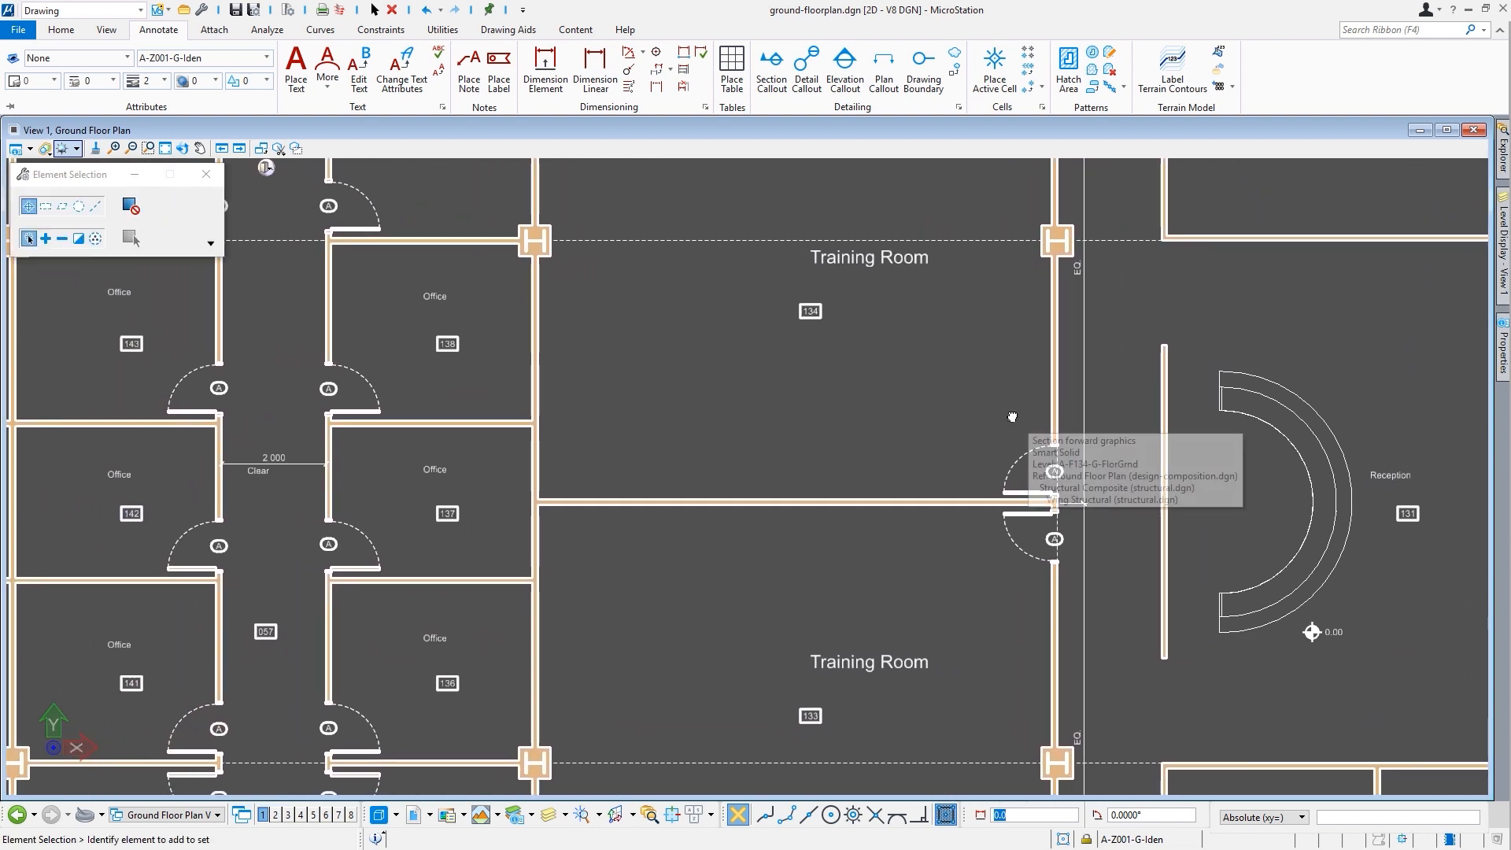
mouse_move(967, 313)
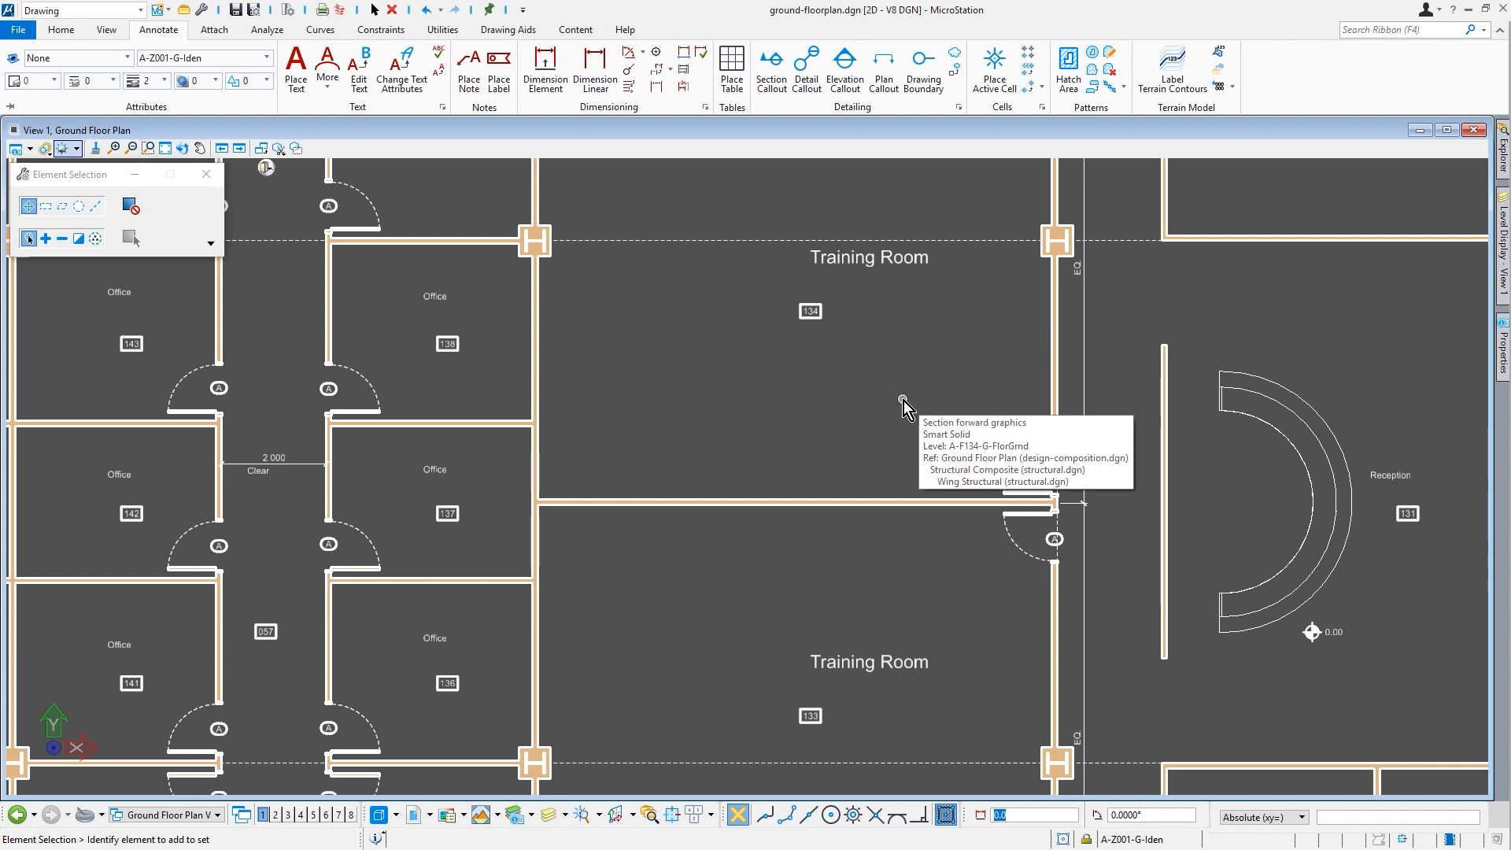
Step: Set up Change Text Attributes to apply the T2.5 mm text style and exclude font, height, width and line spacing
scroll(903, 399, up, 1)
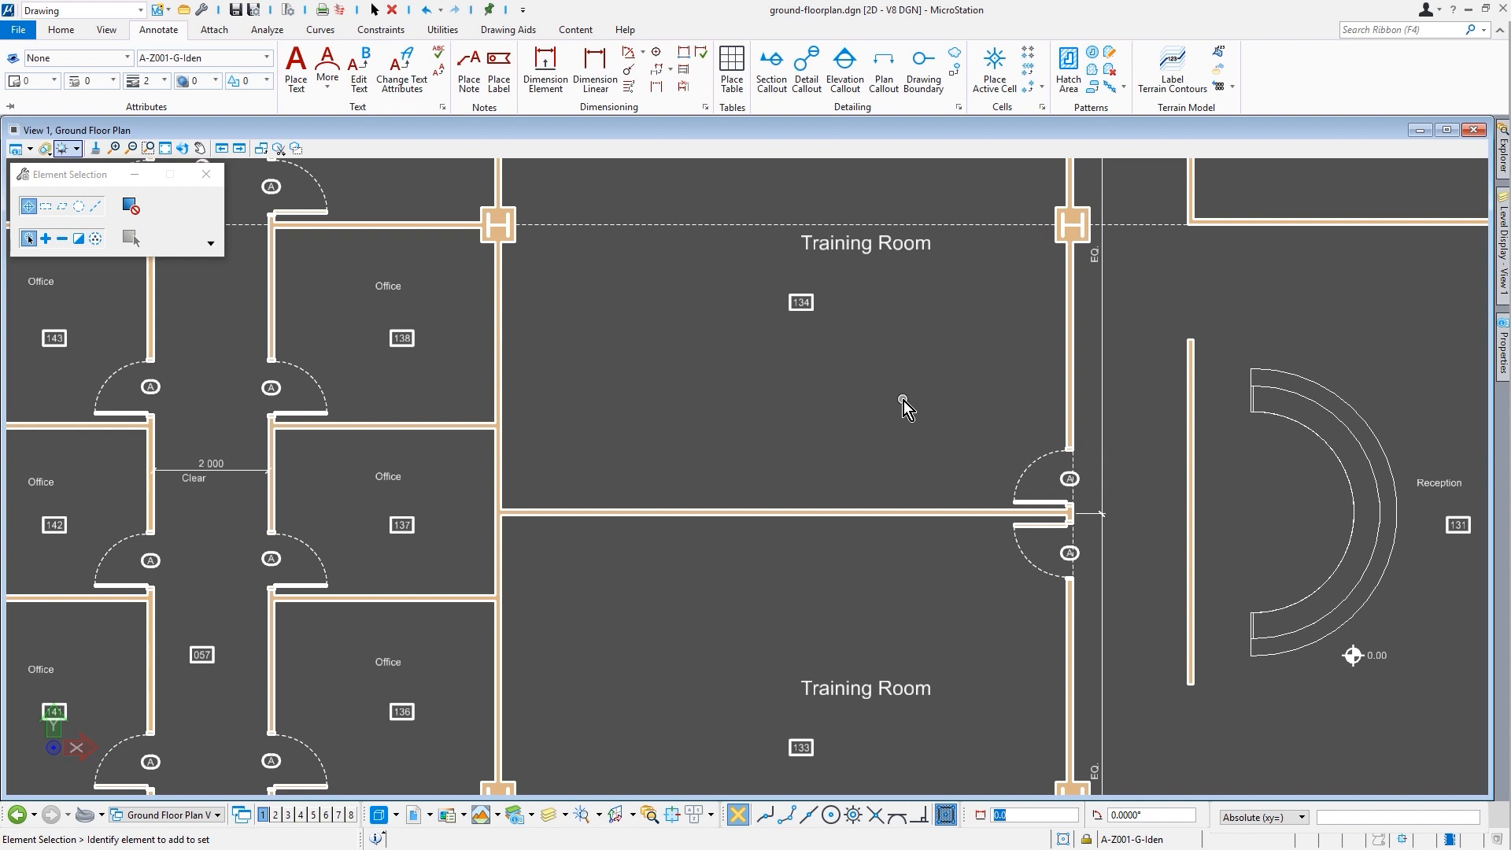
scroll(903, 399, up, 1)
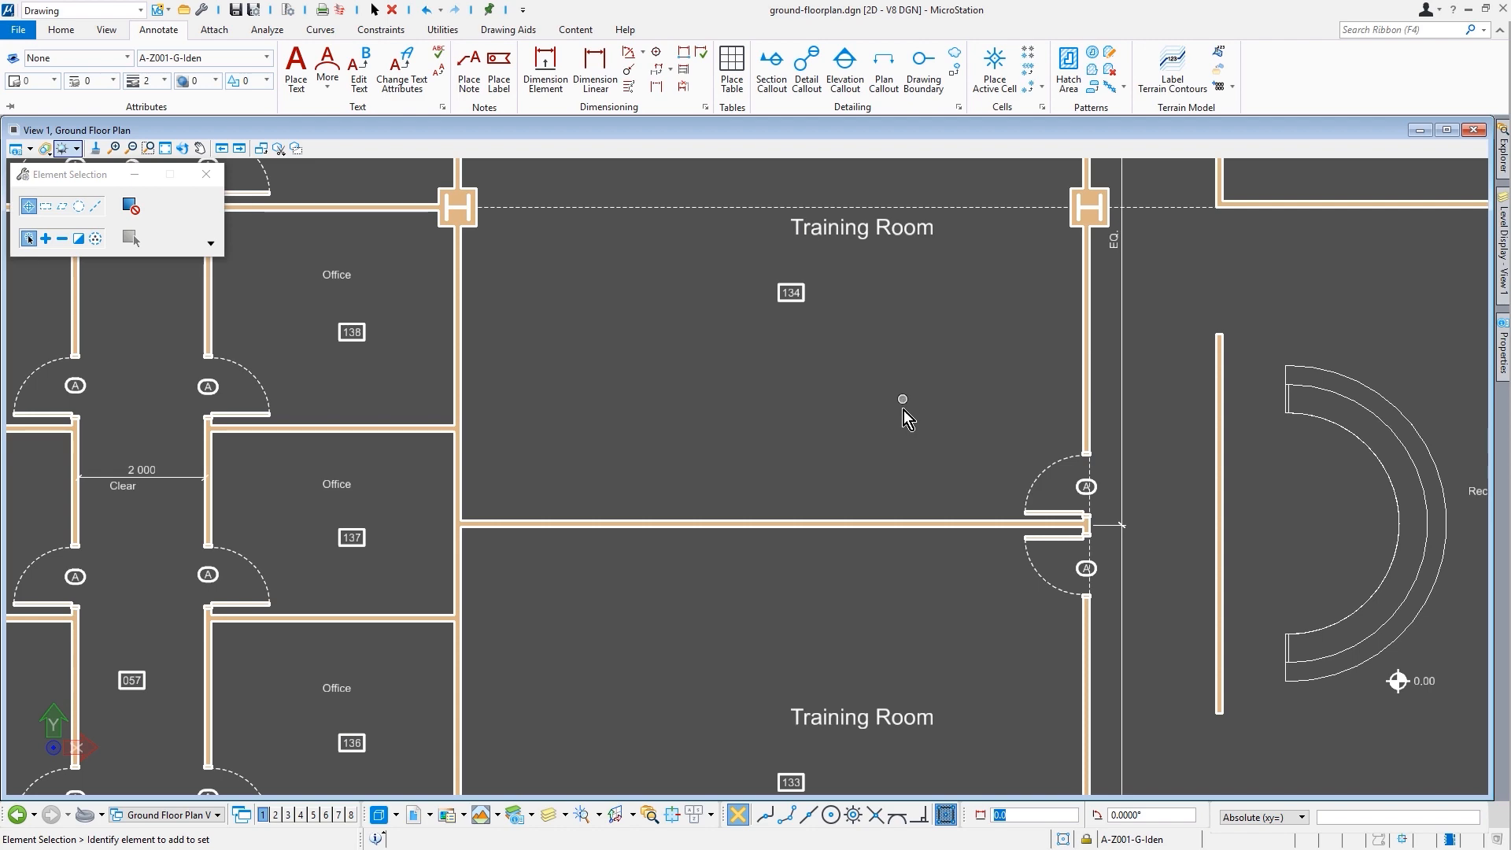
click(401, 72)
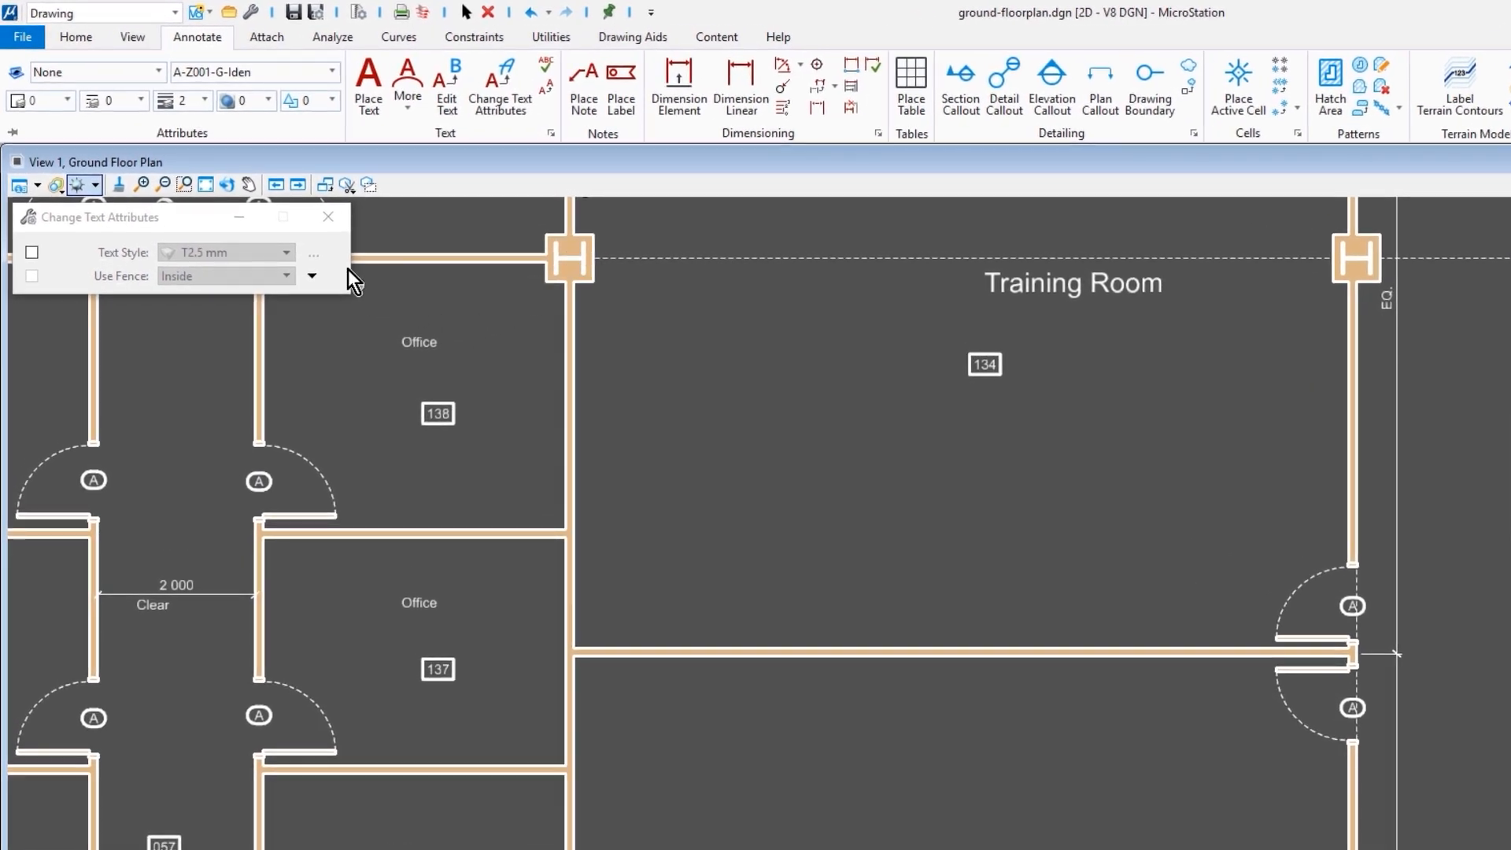
click(313, 277)
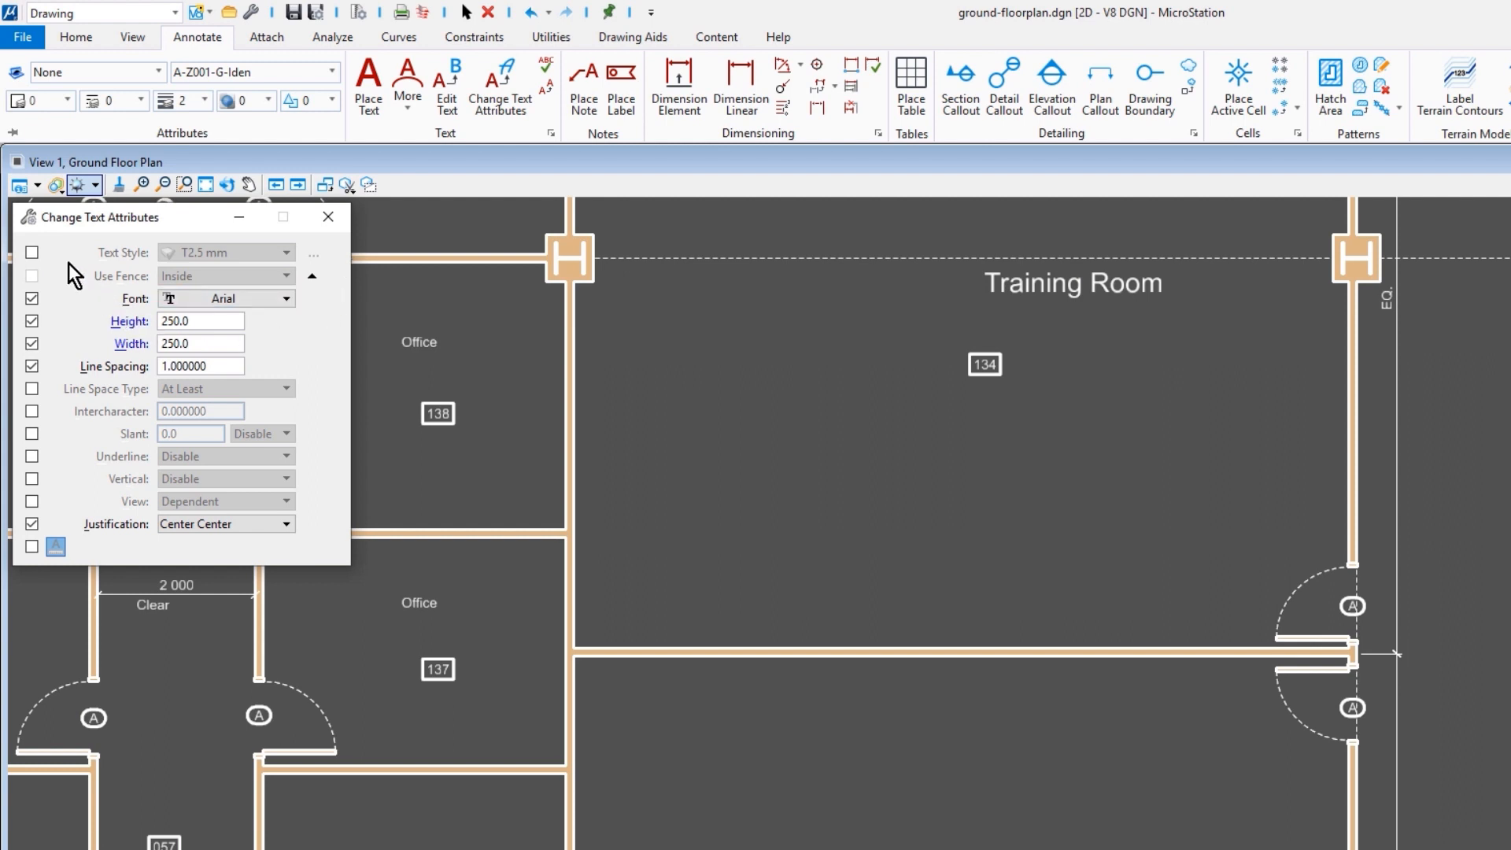
click(31, 252)
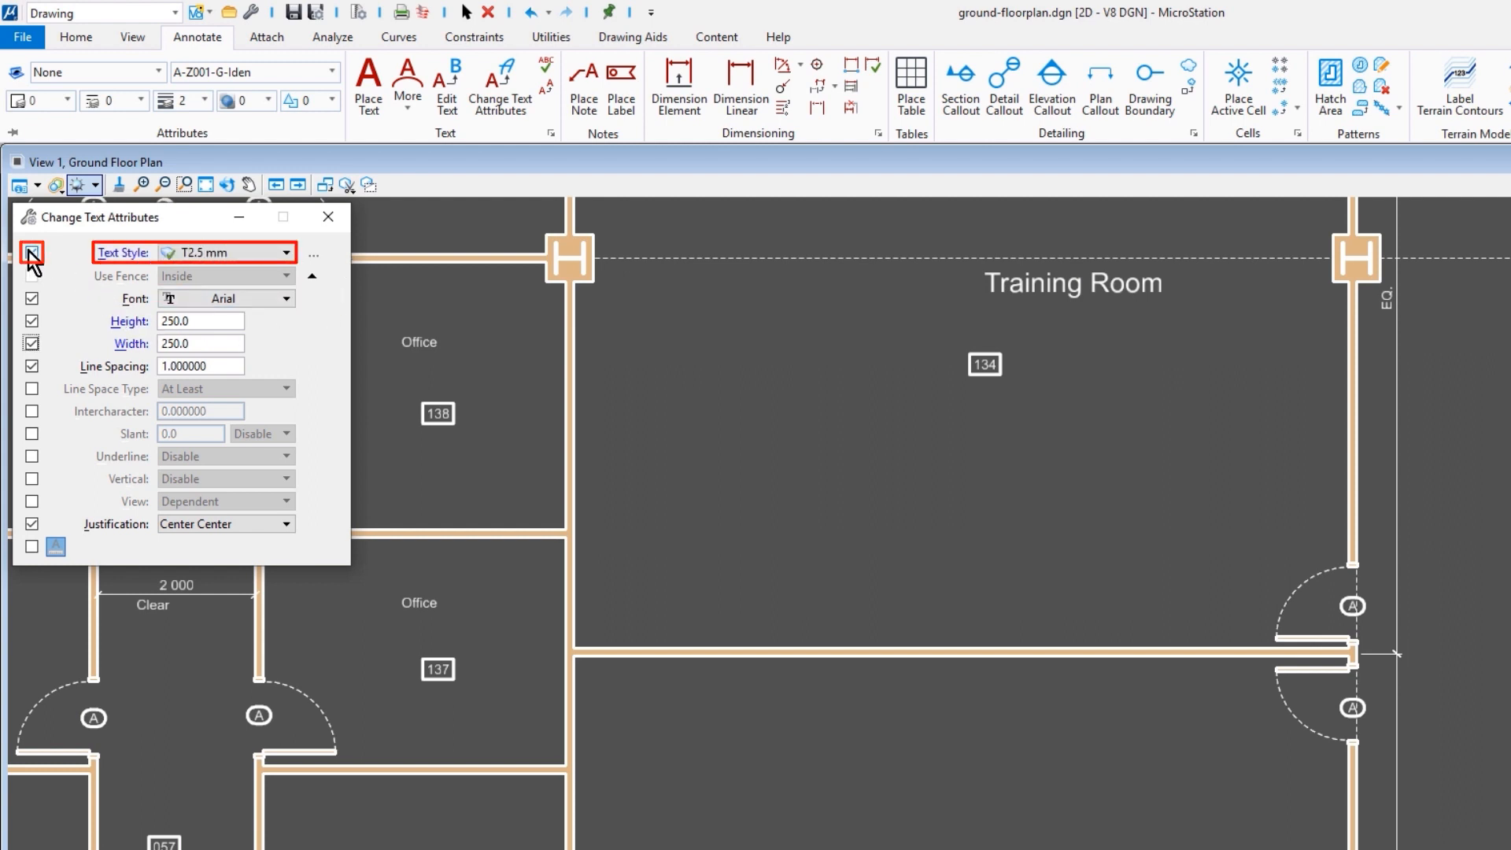
click(33, 301)
click(32, 321)
click(32, 343)
click(31, 365)
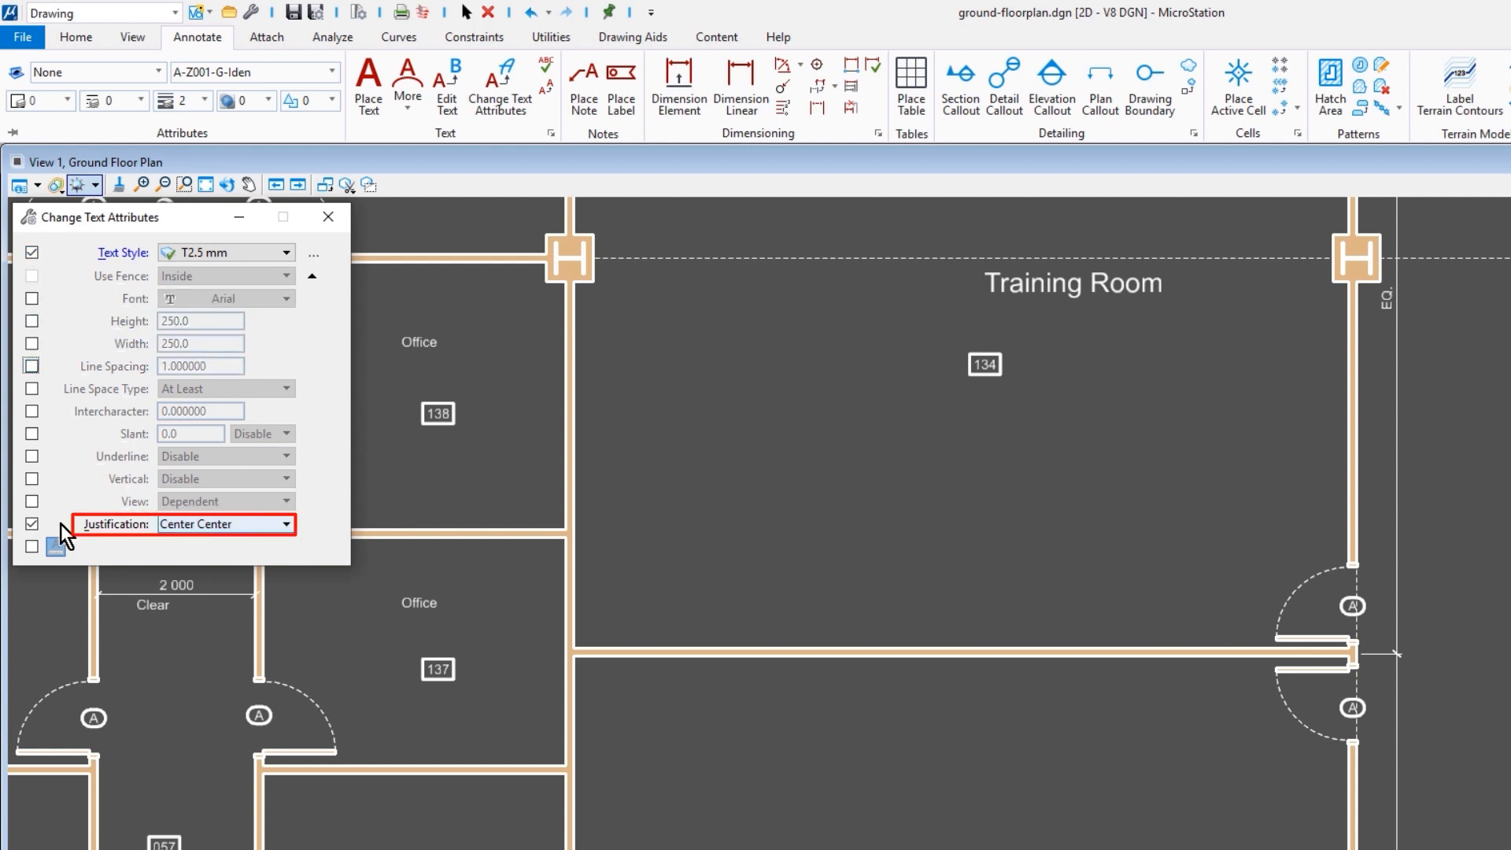
Step: Include annotation scale in the attribute change and apply it to both Training Room texts
click(32, 546)
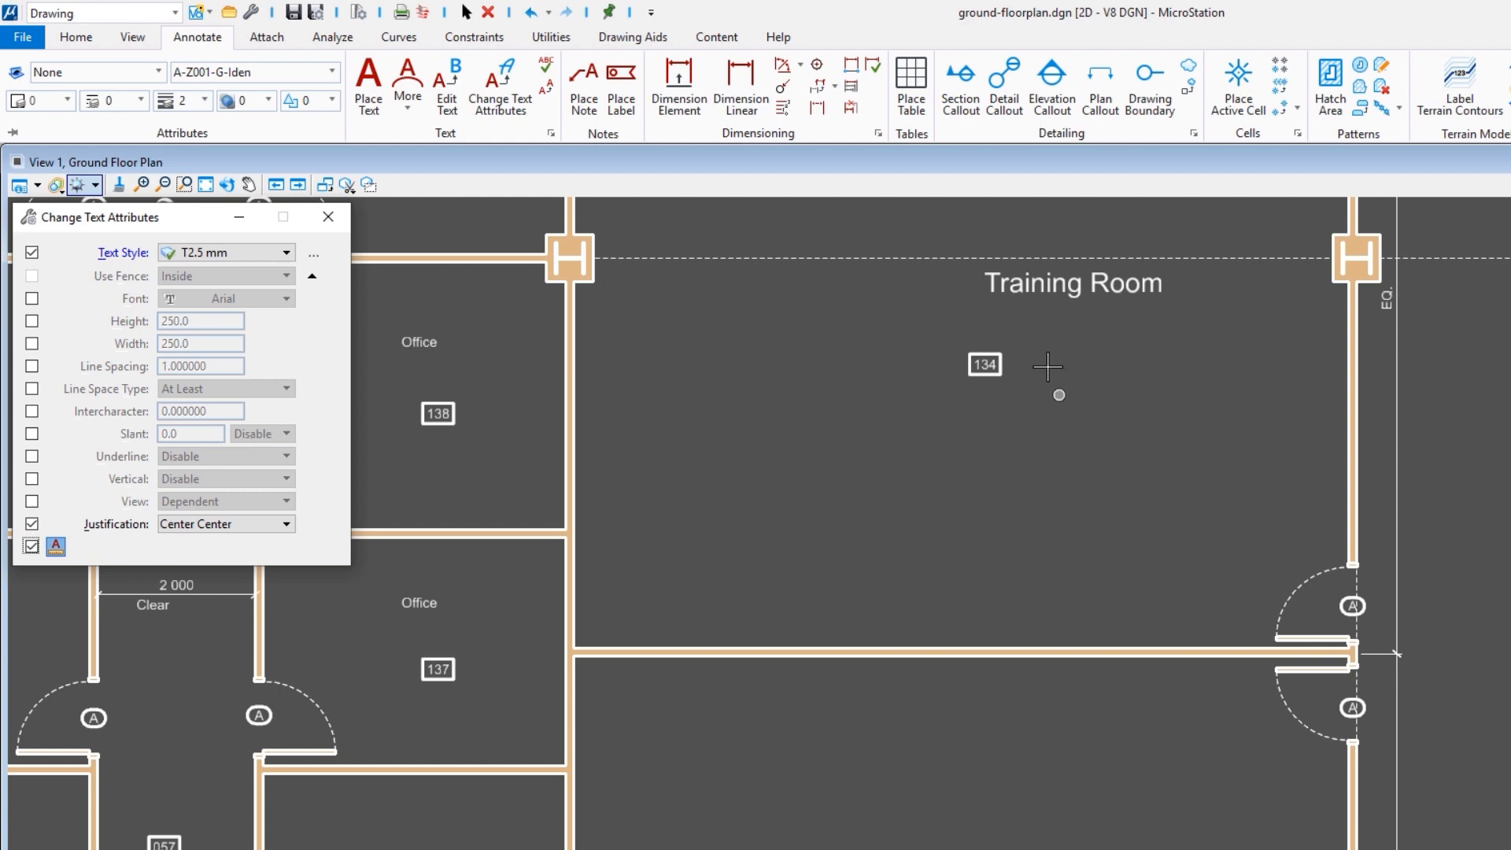
click(1055, 288)
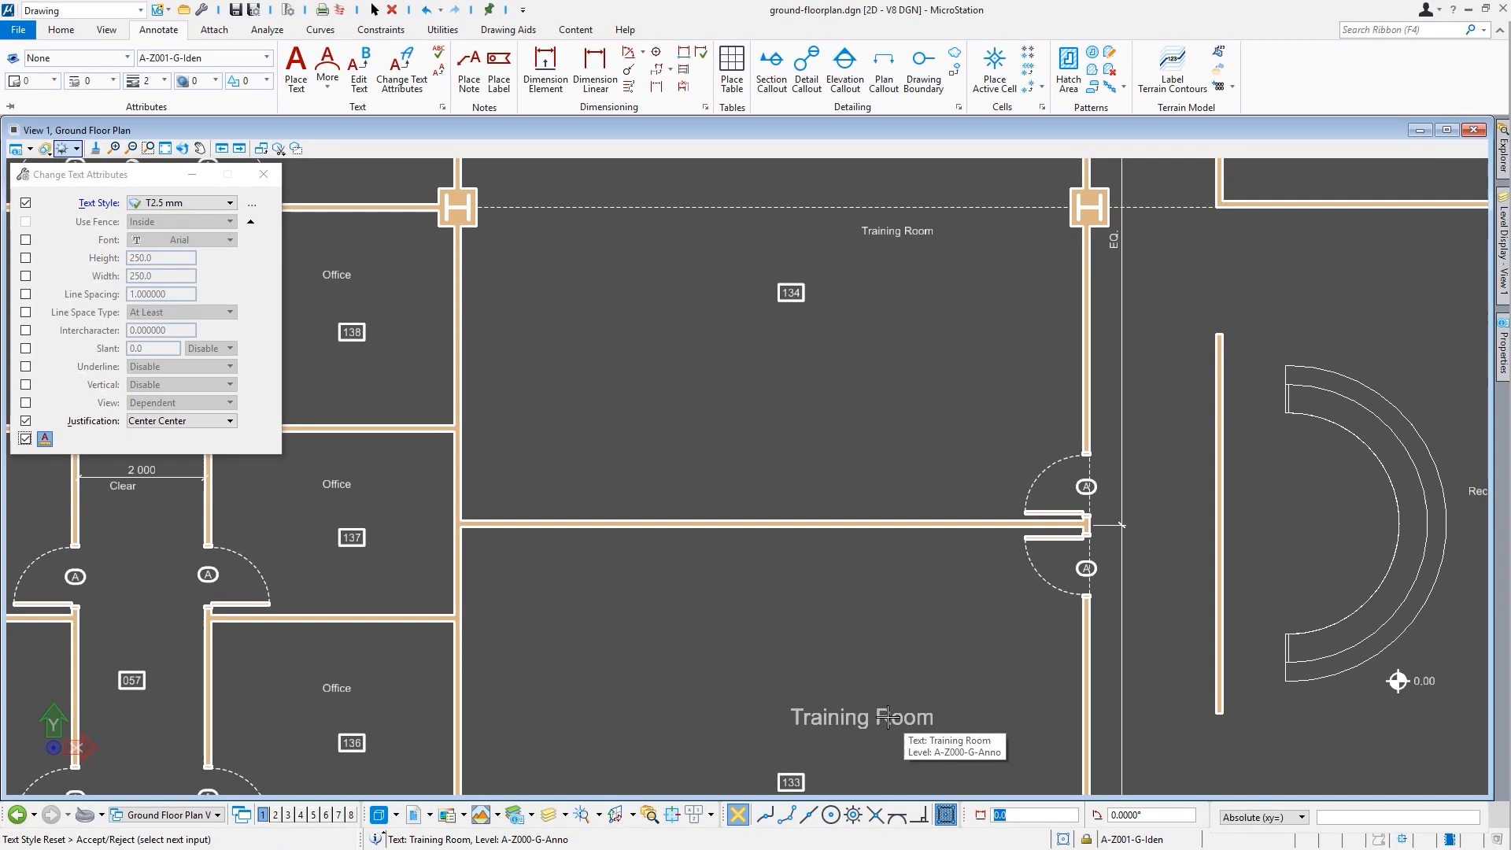
click(887, 717)
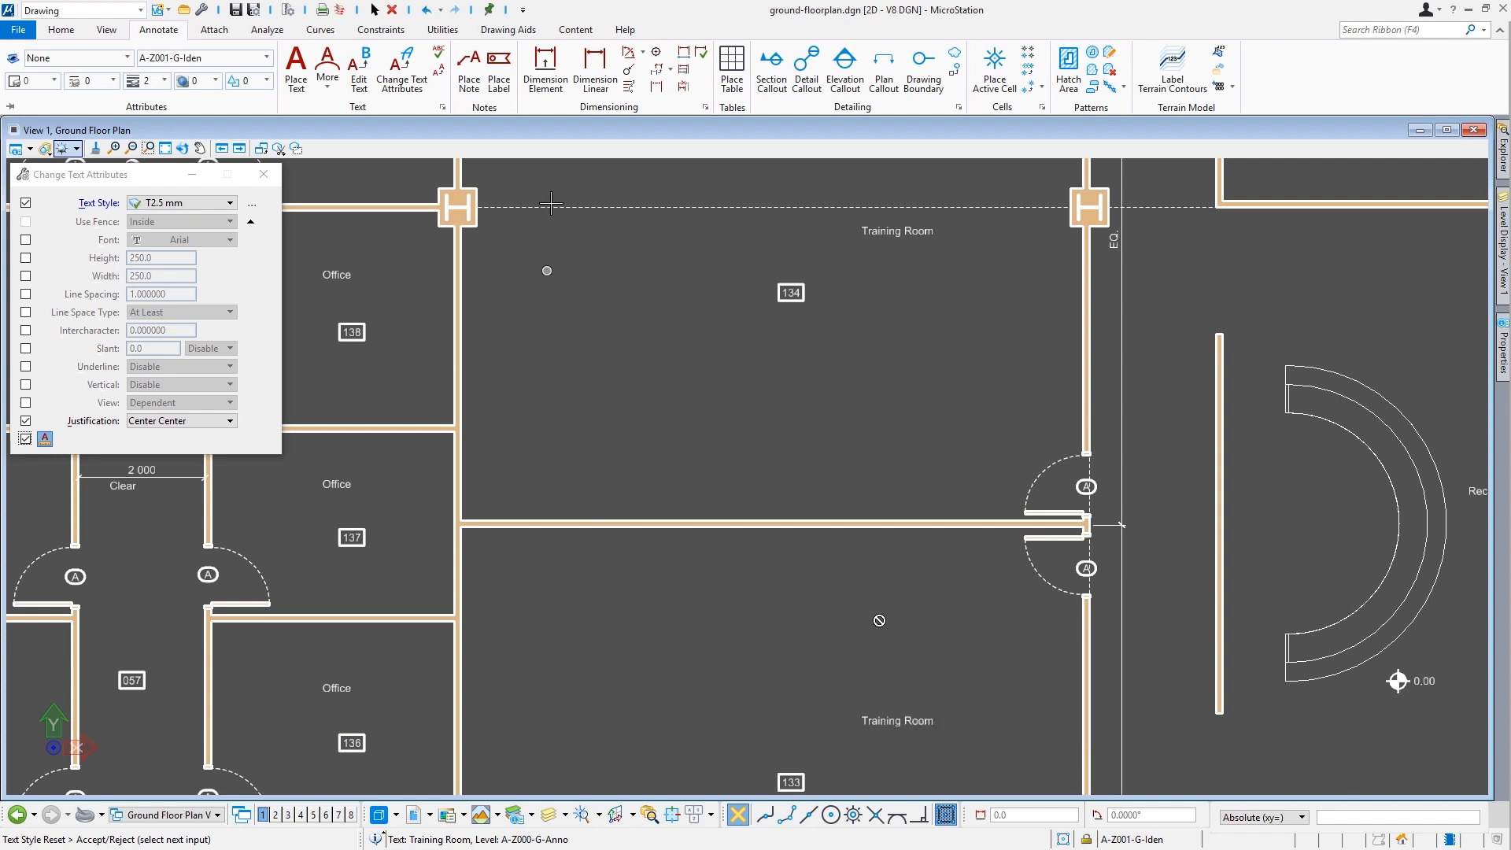
Step: Try the drawing's annotation scale at 1:100, 1:20 and 1:50 to compare how the texts and labels resize
click(443, 31)
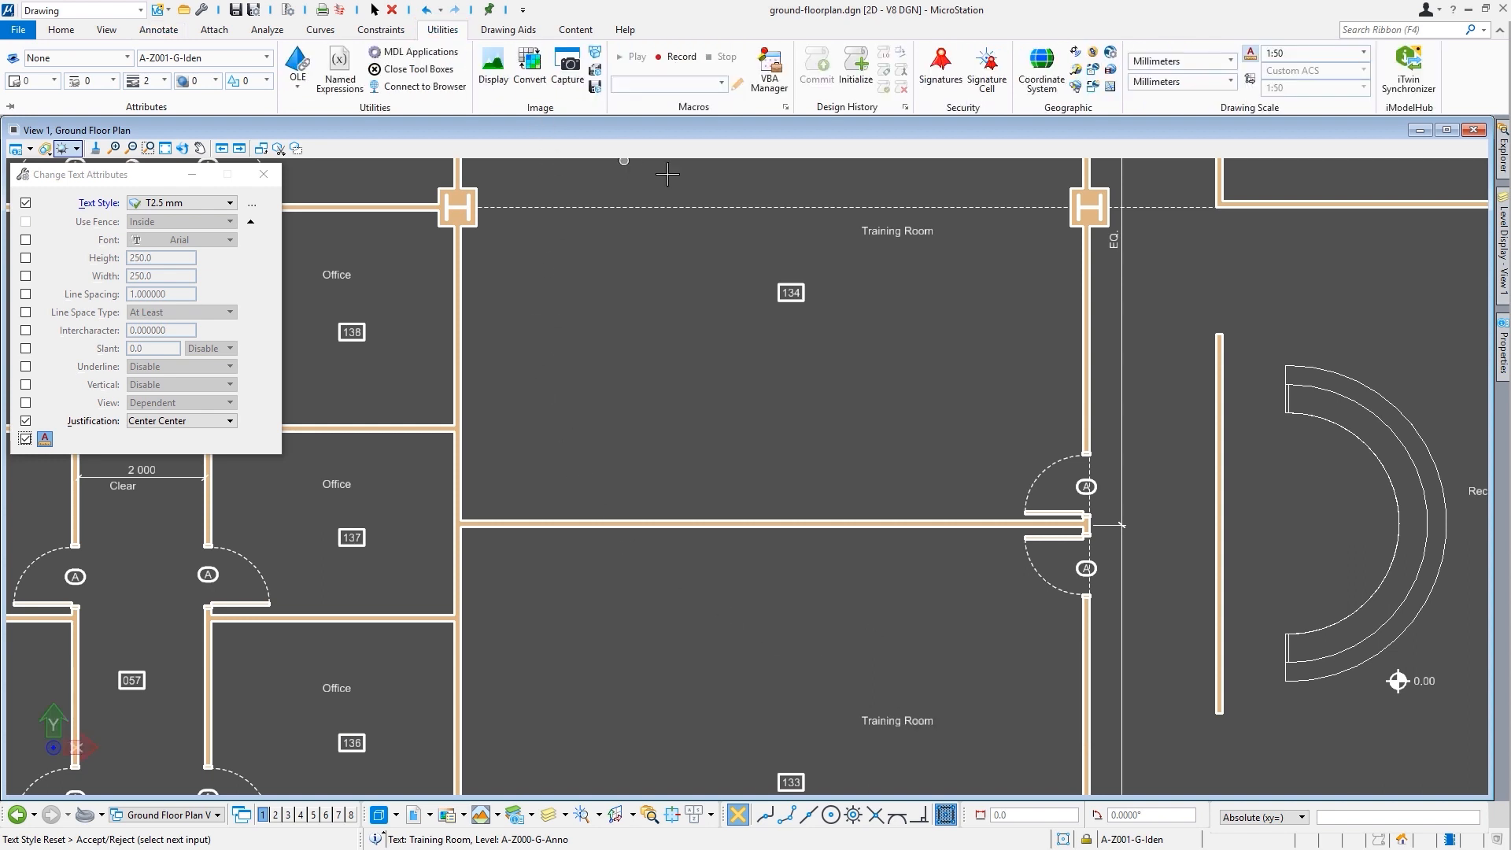
click(1363, 53)
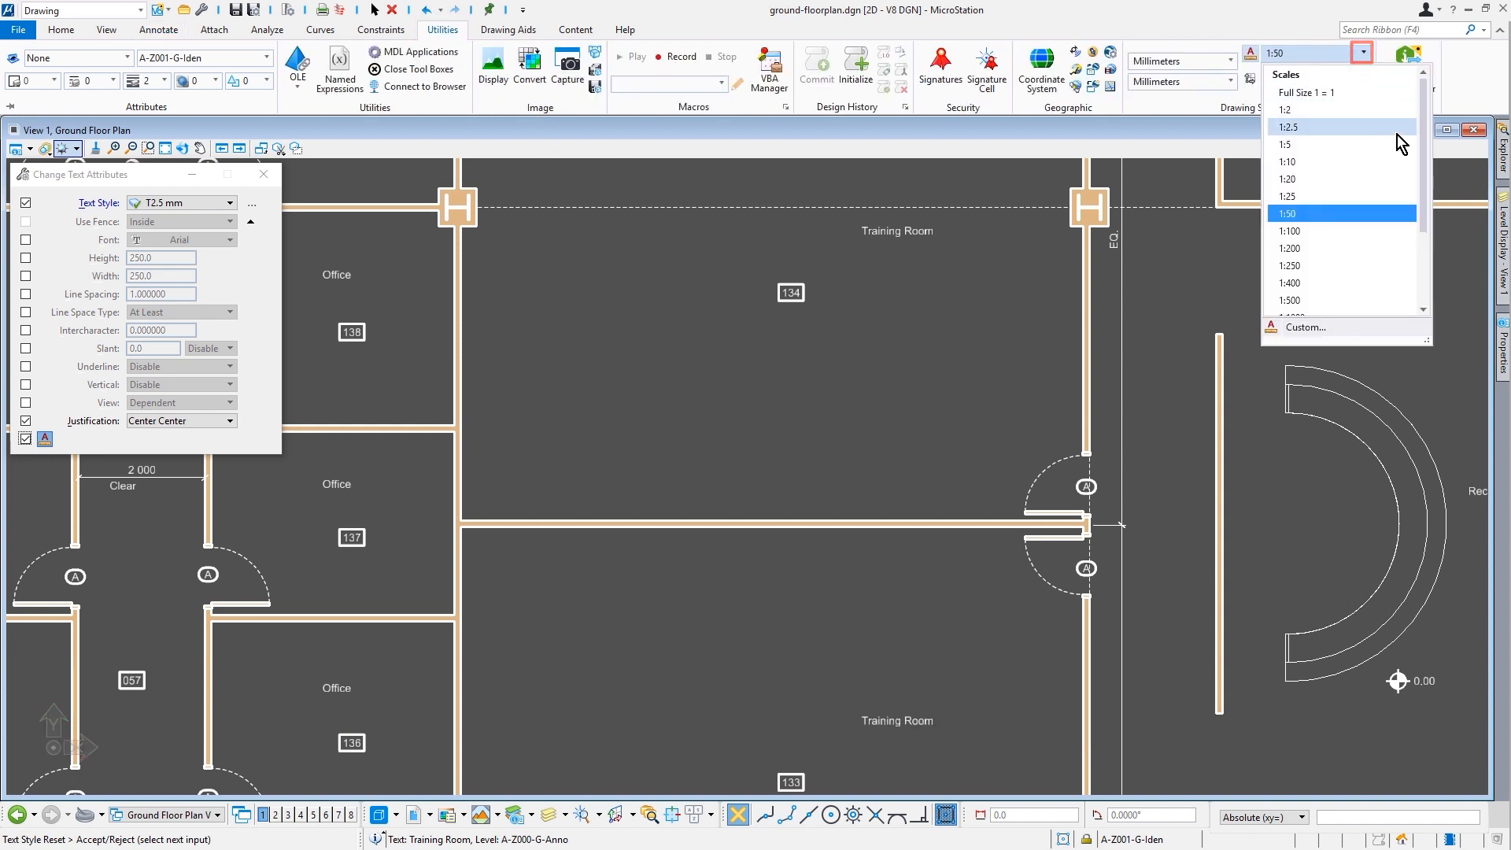
click(1313, 233)
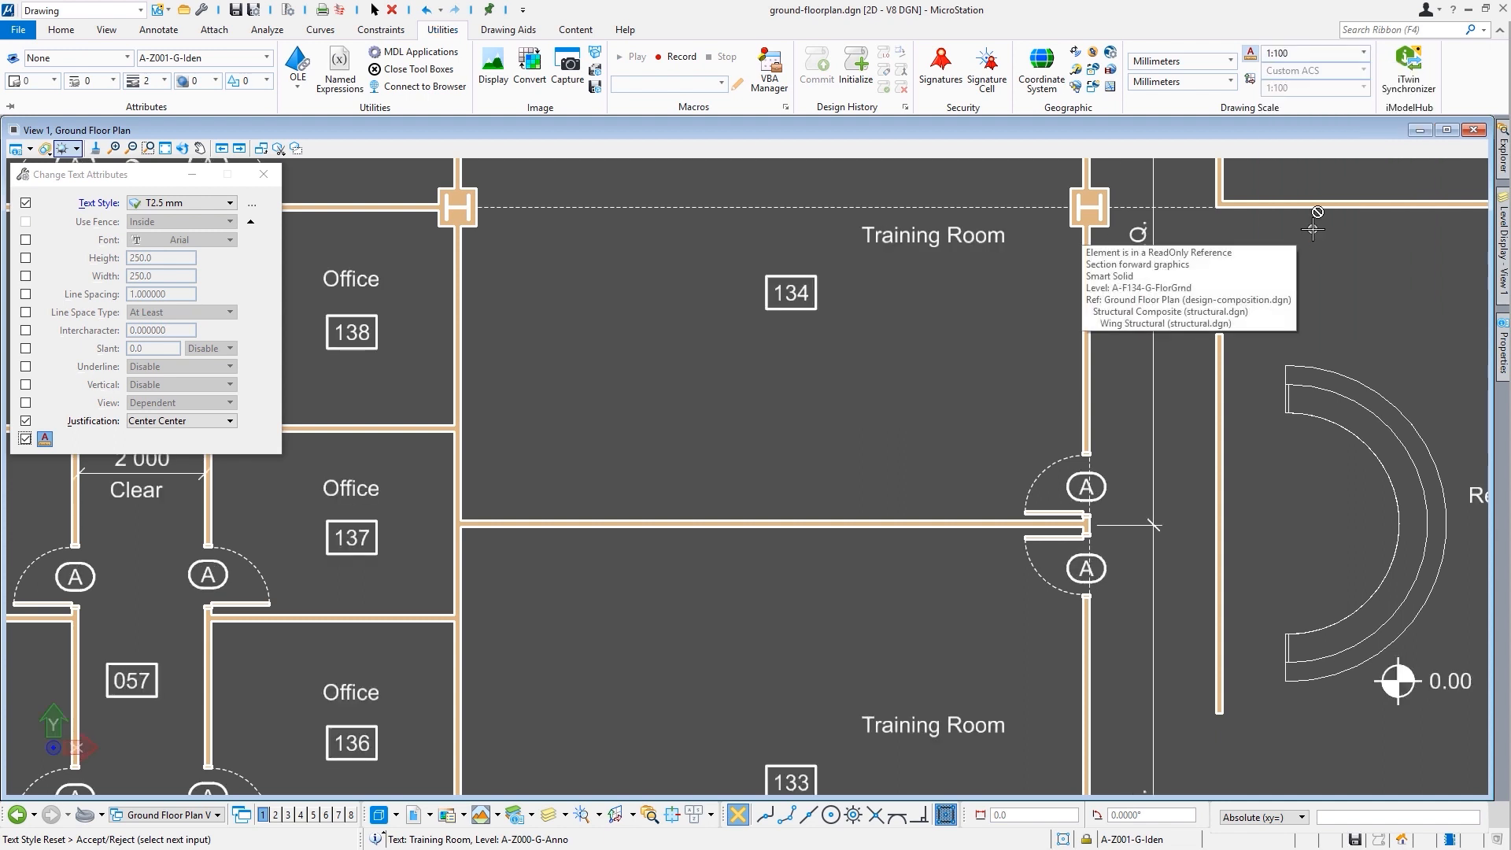
click(1322, 54)
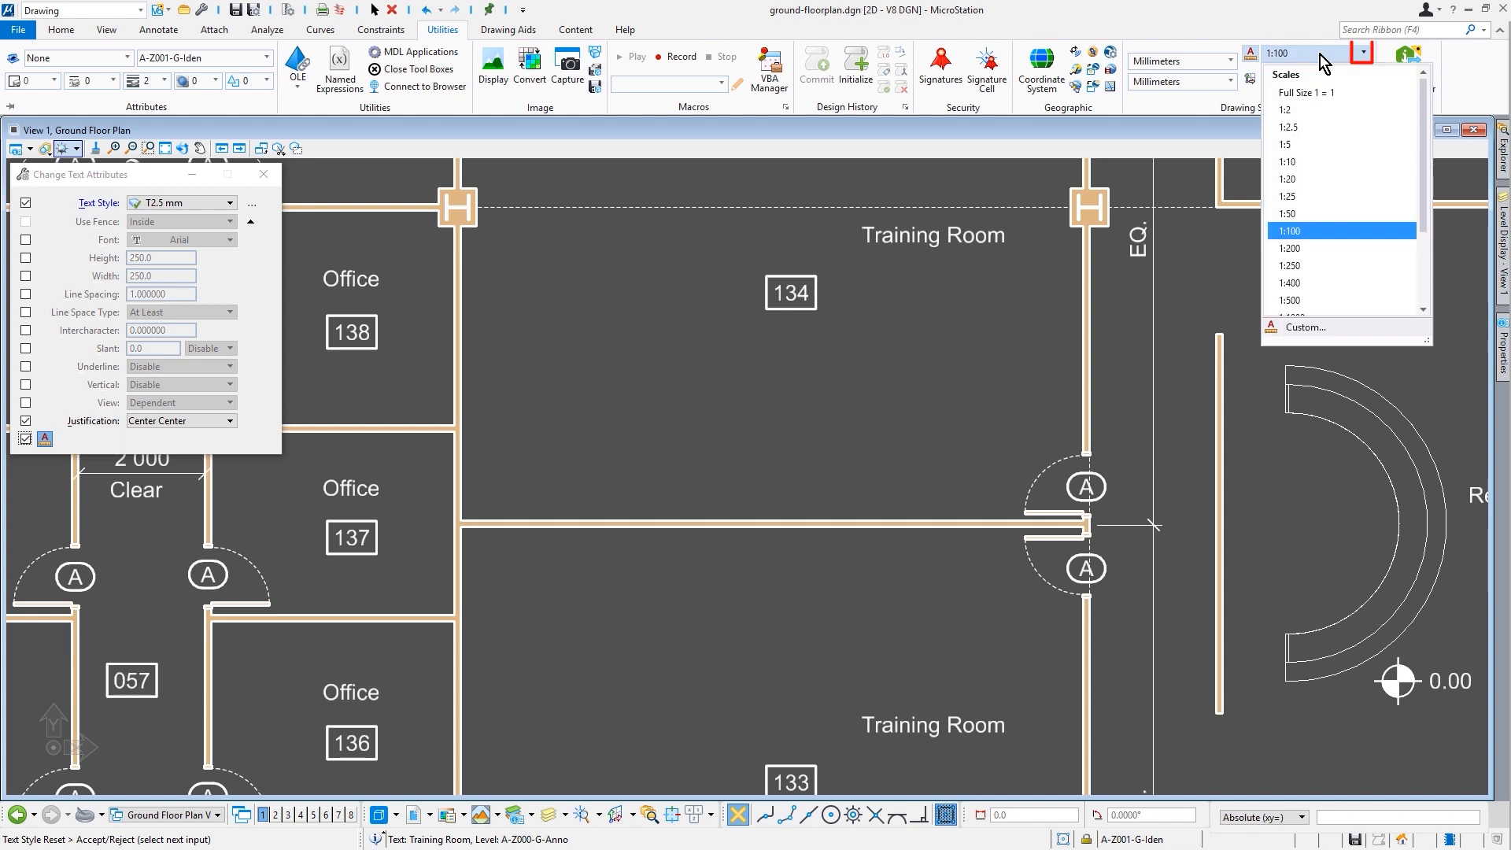
click(1310, 180)
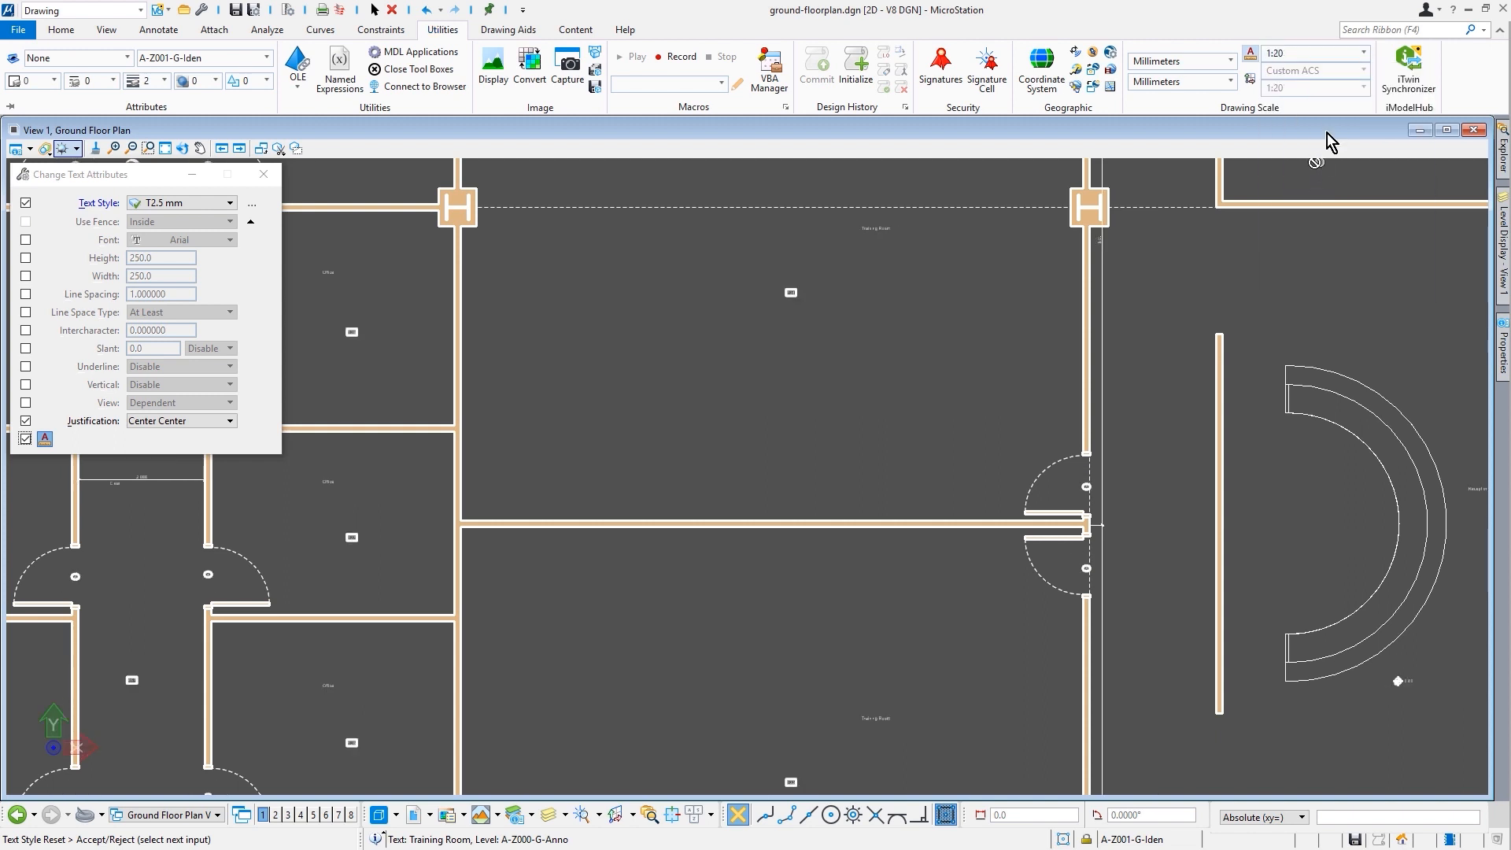
click(1330, 52)
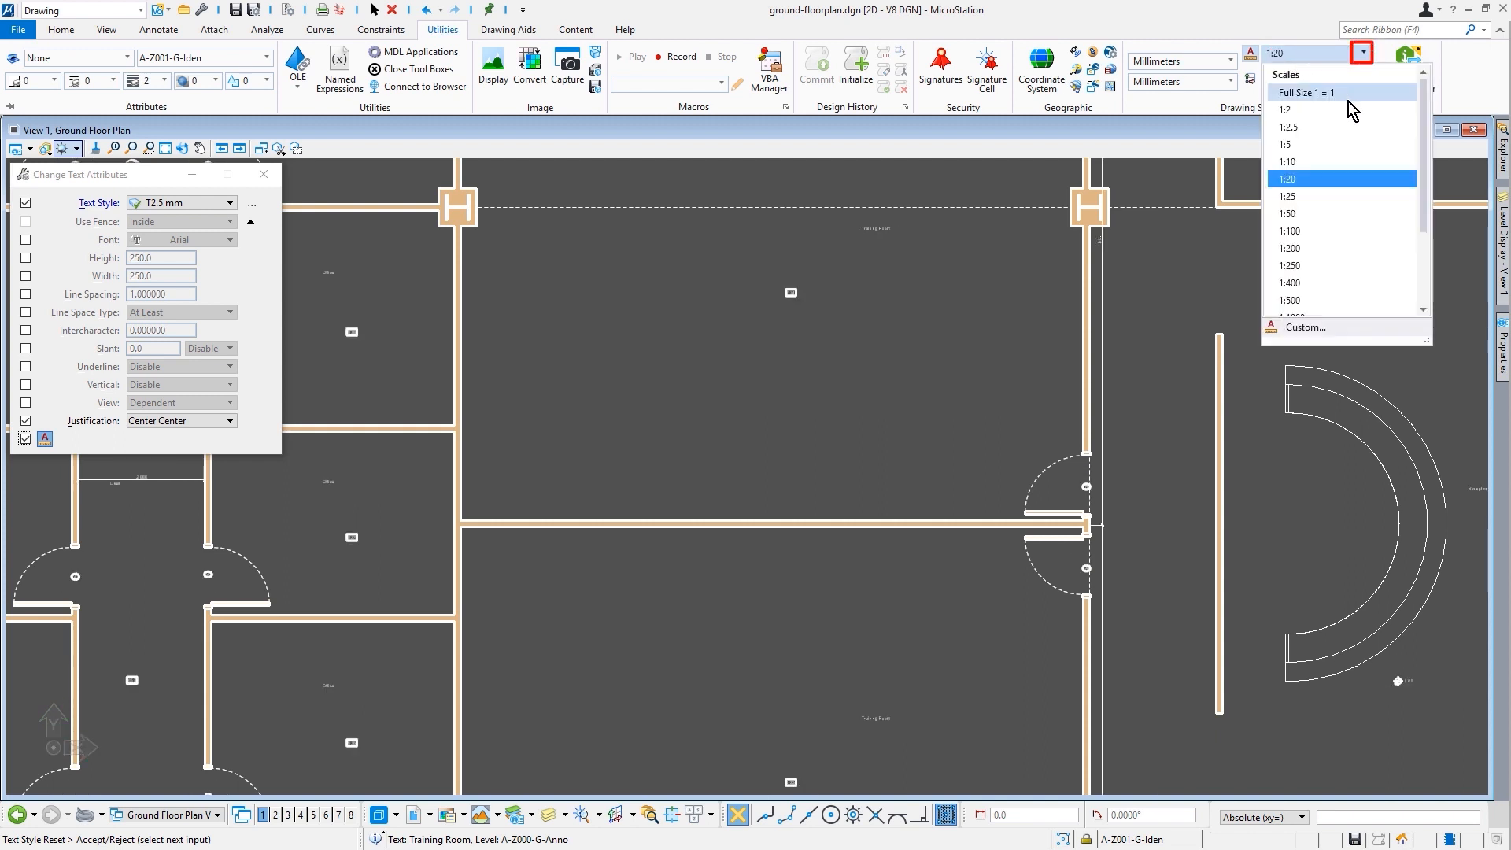
click(1327, 218)
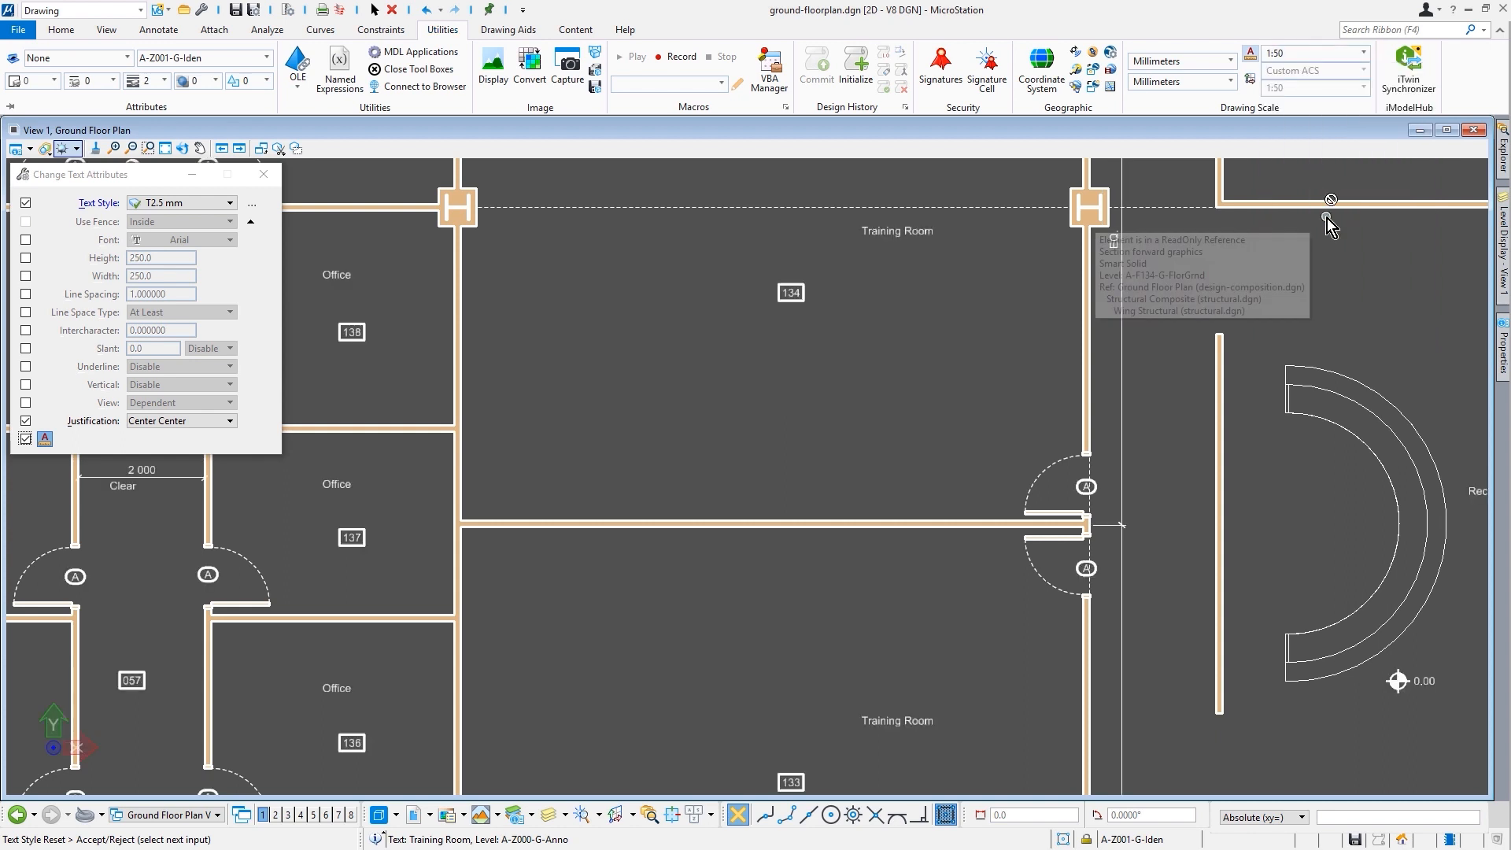
Step: Set the drawing's annotation scale to 1:100 and fit the whole floor plan in the view
click(1318, 52)
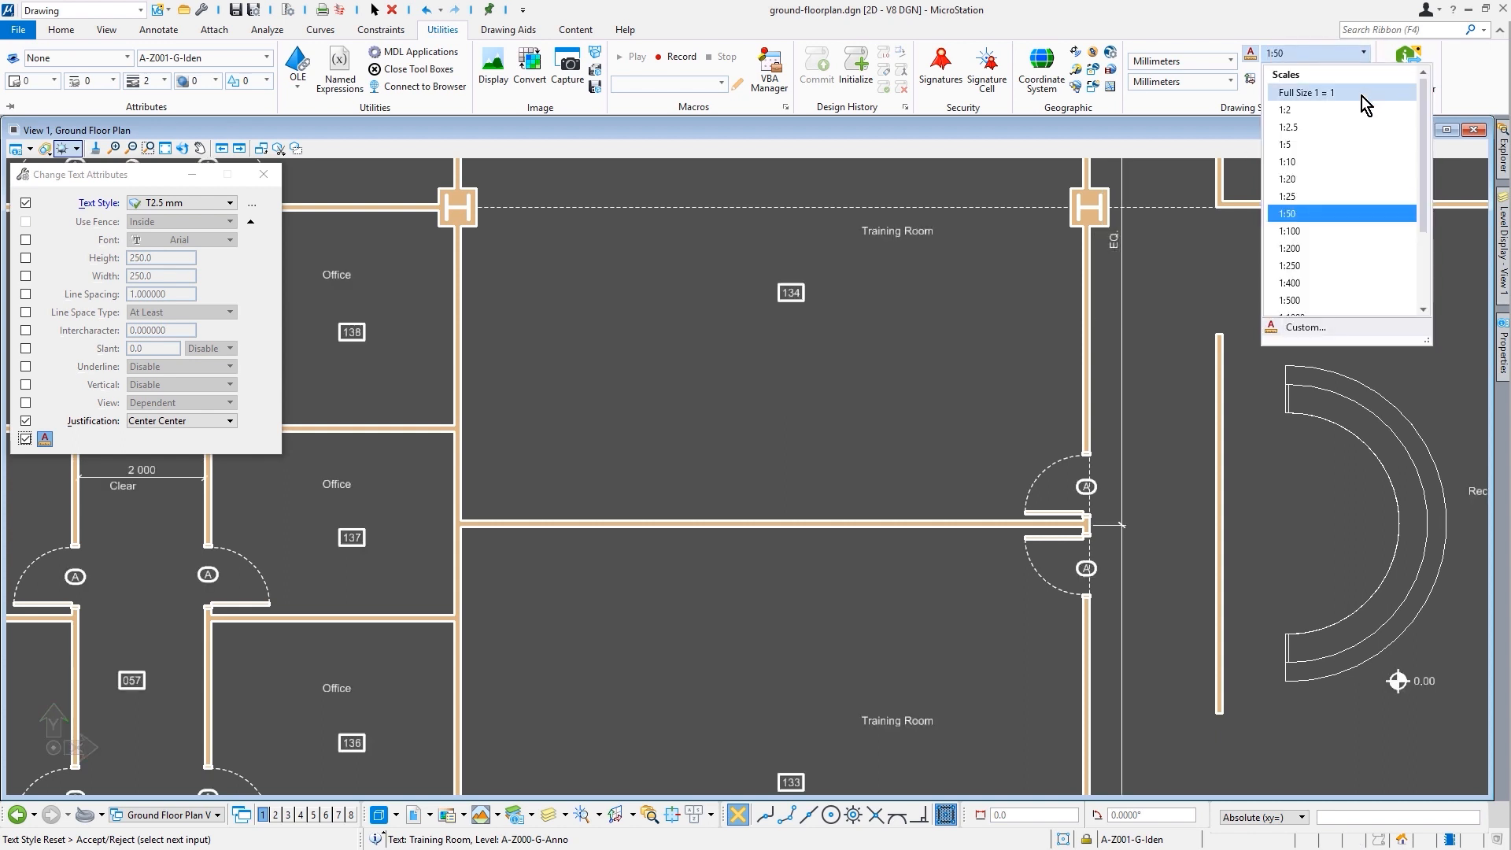
click(1328, 231)
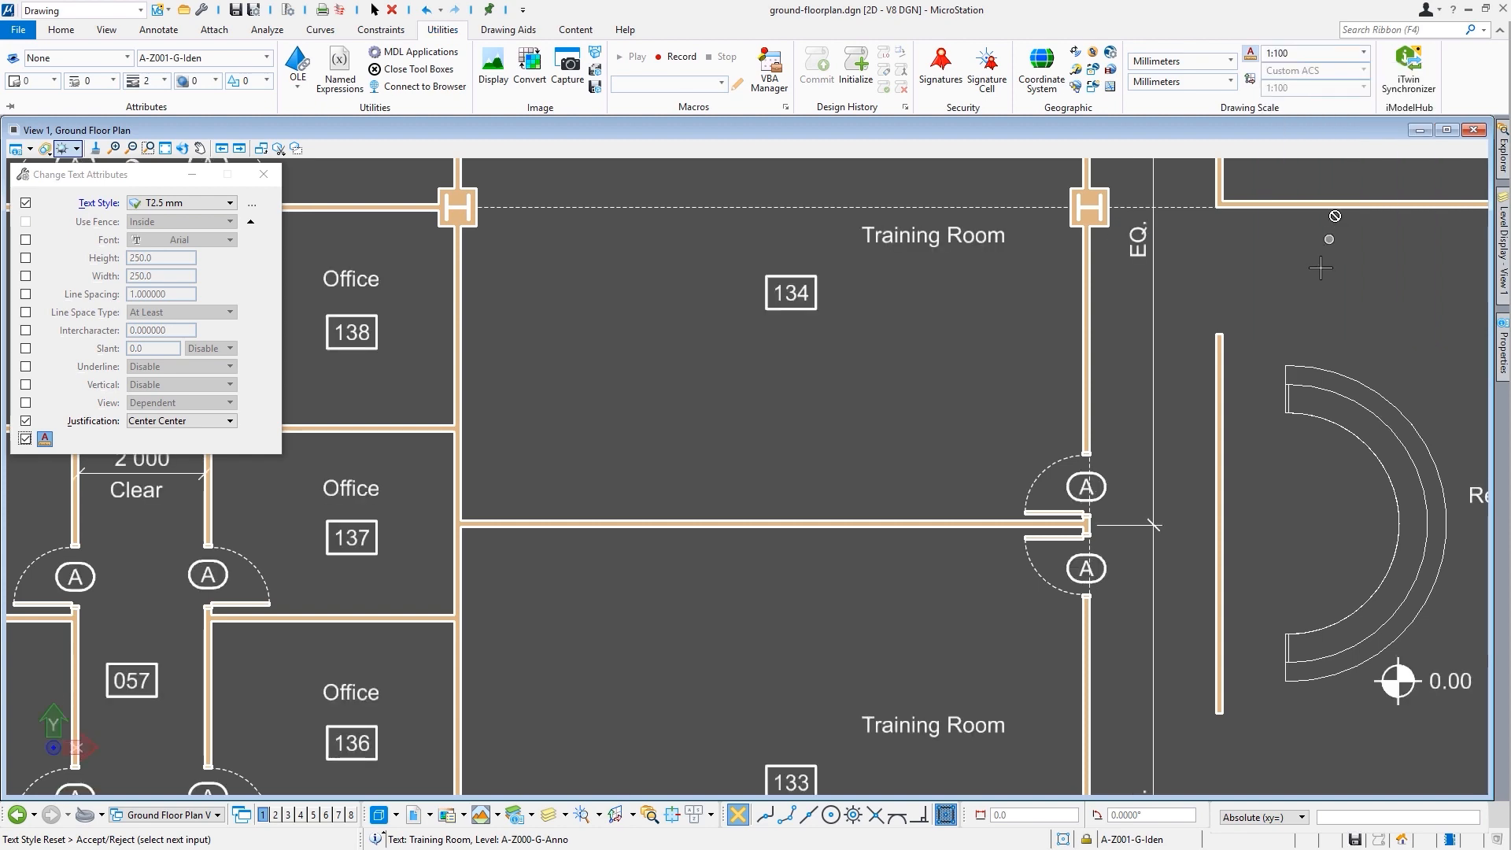
middle_click(947, 337)
middle_click(947, 336)
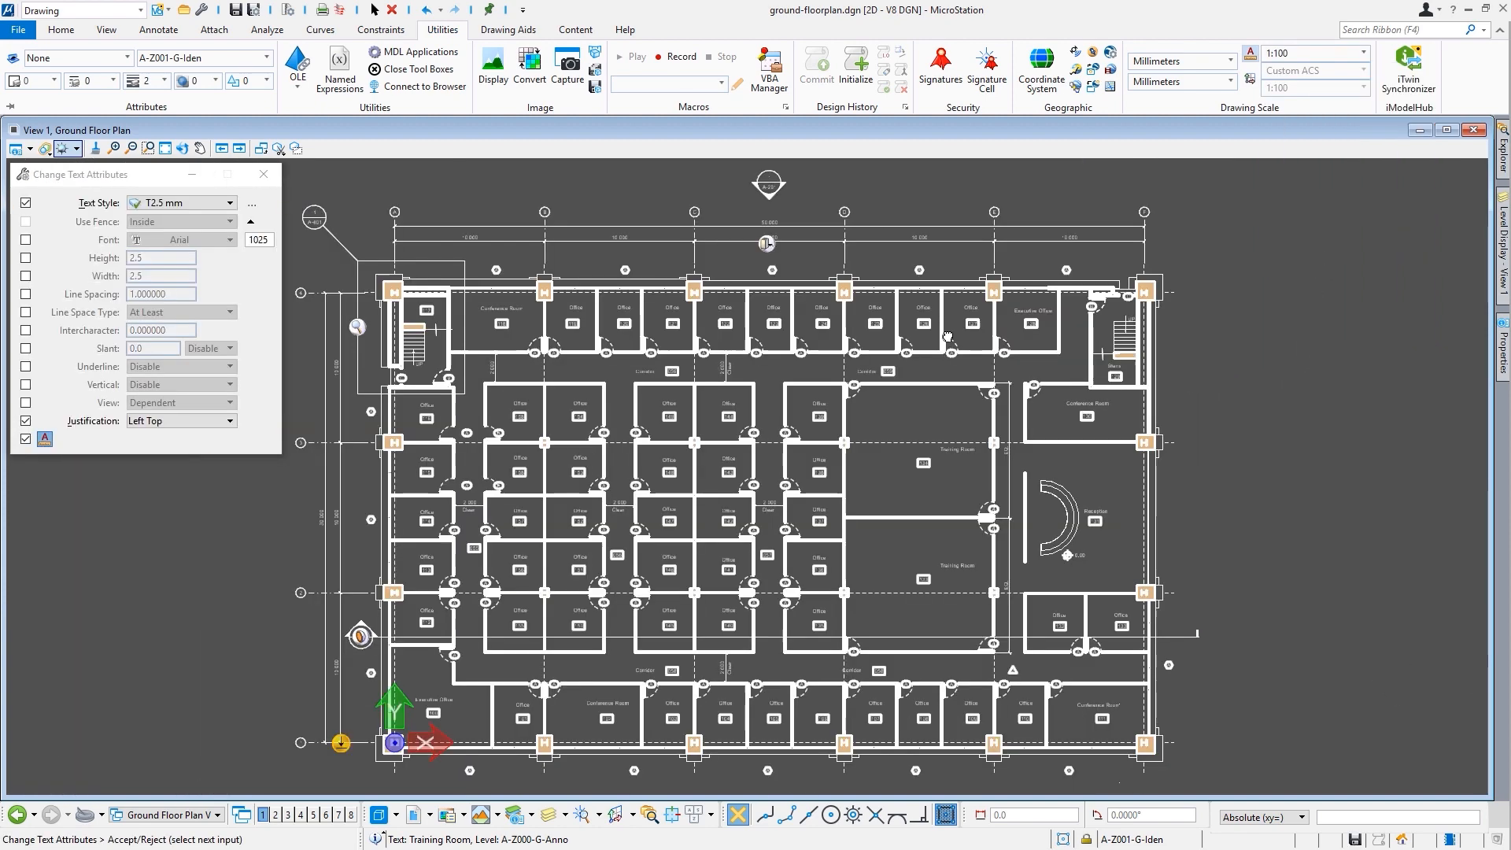